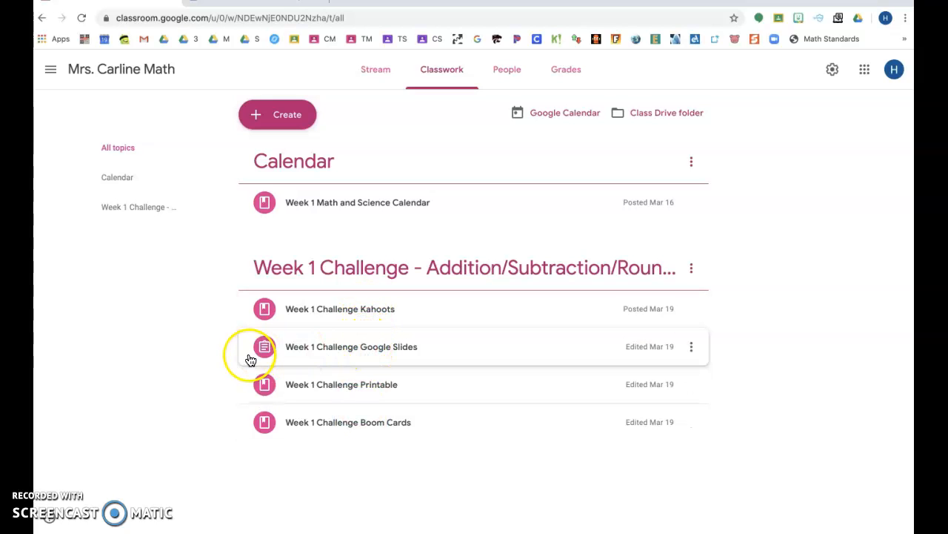
Step: Open the 3.NBT.1-Practice 1 slides from the Week 1 Challenge Google Slides assignment and look through the rounding practice slides
click(359, 347)
click(363, 317)
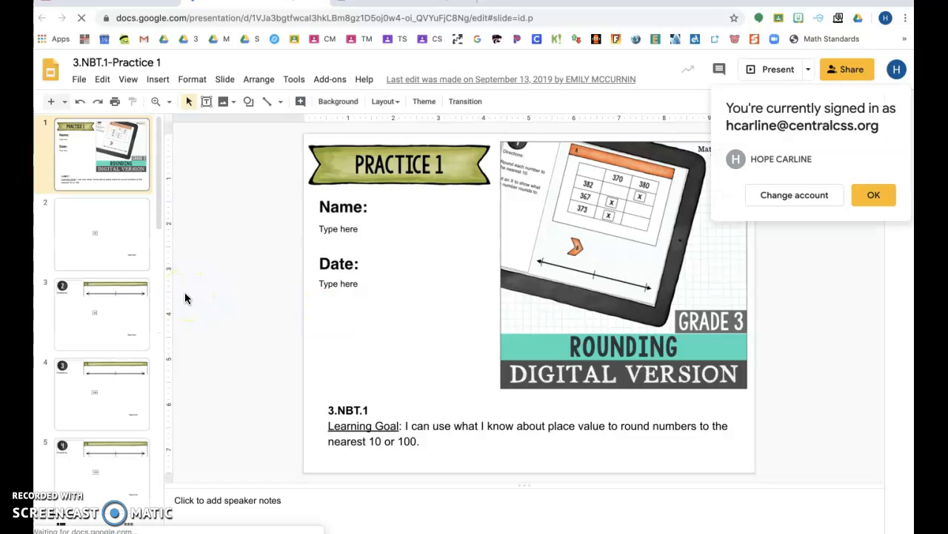
scroll(185, 298, down, 1)
scroll(185, 298, down, 1)
click(128, 251)
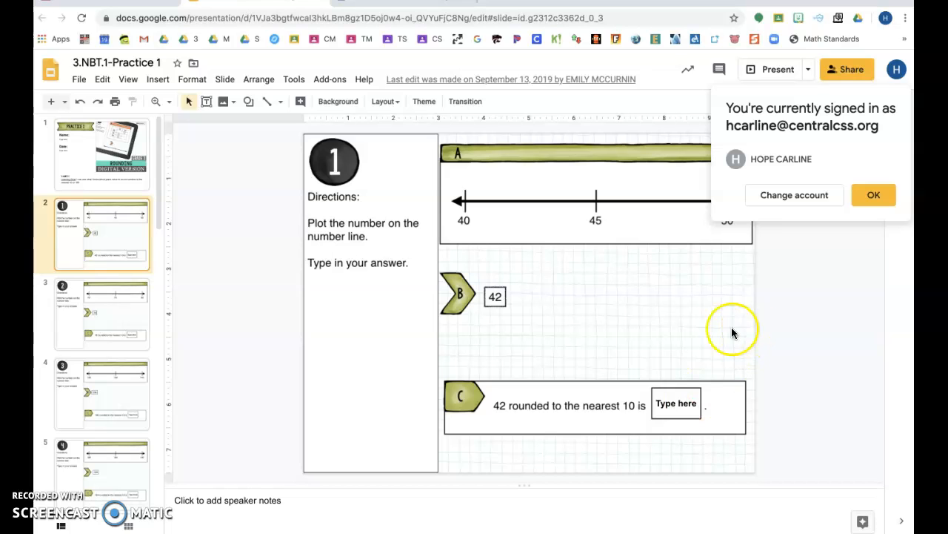
click(84, 398)
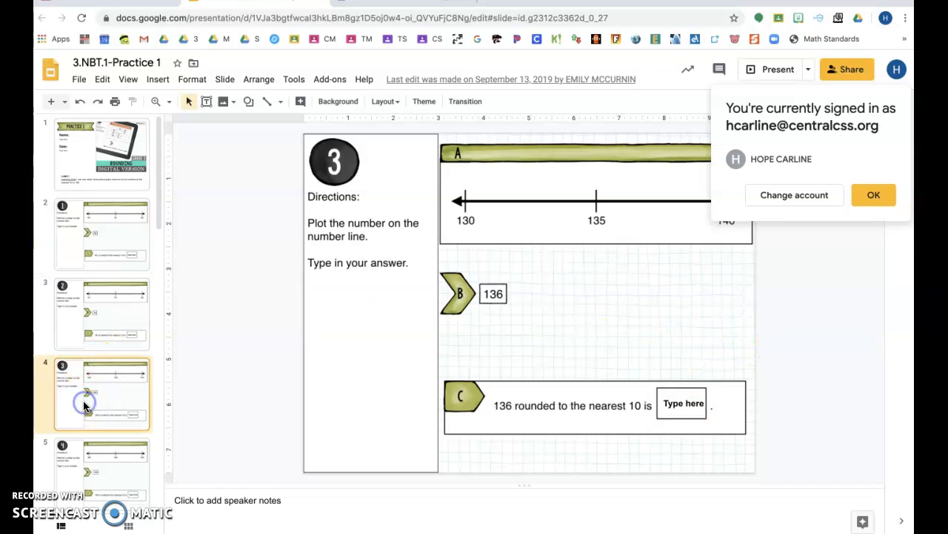
scroll(85, 400, down, 3)
scroll(85, 405, down, 10)
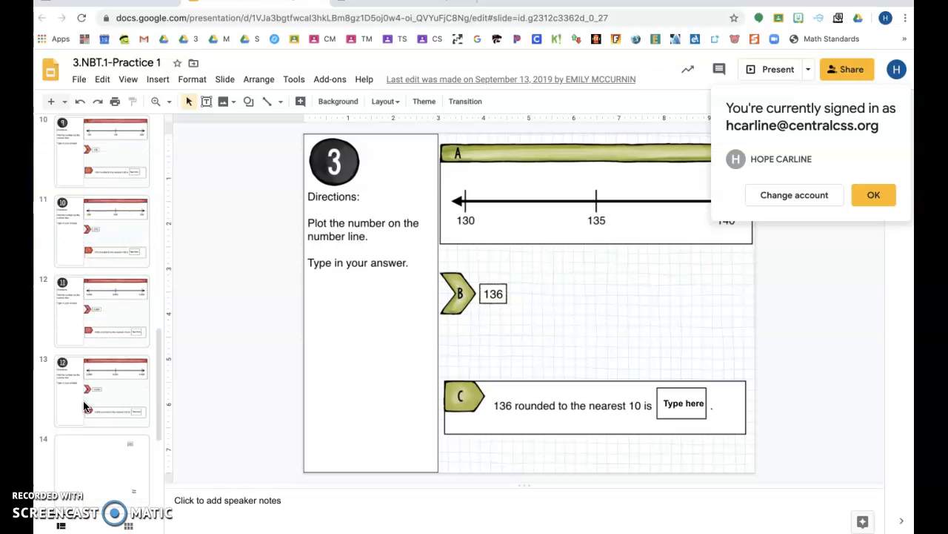
click(84, 405)
scroll(89, 404, up, 12)
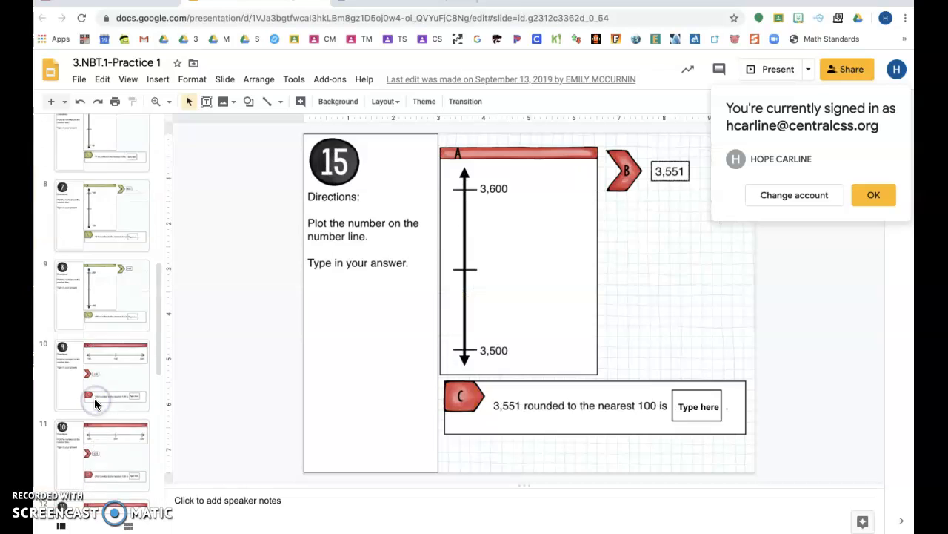
click(118, 303)
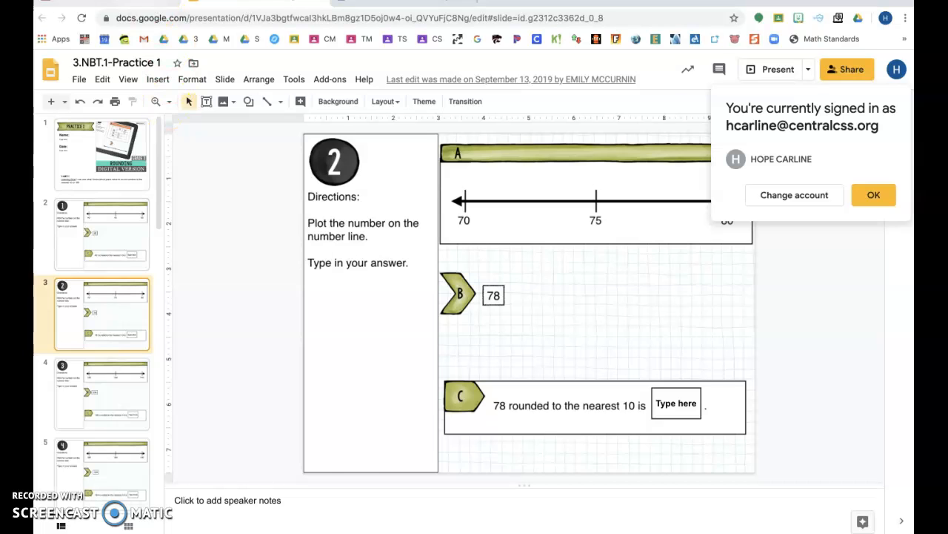
Step: Return to Google Classroom and open the classwork of the Practice Class for Videos class
click(112, 1)
click(293, 40)
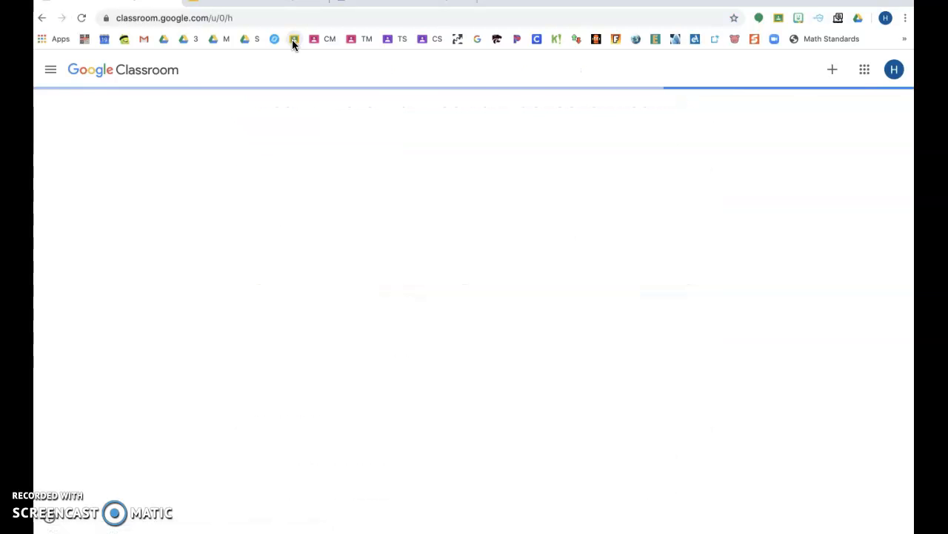
click(312, 127)
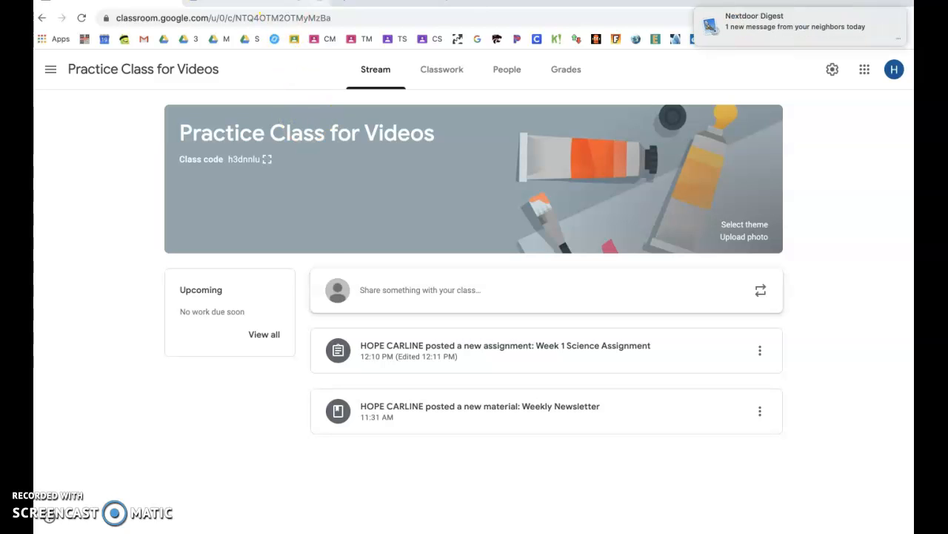
click(443, 80)
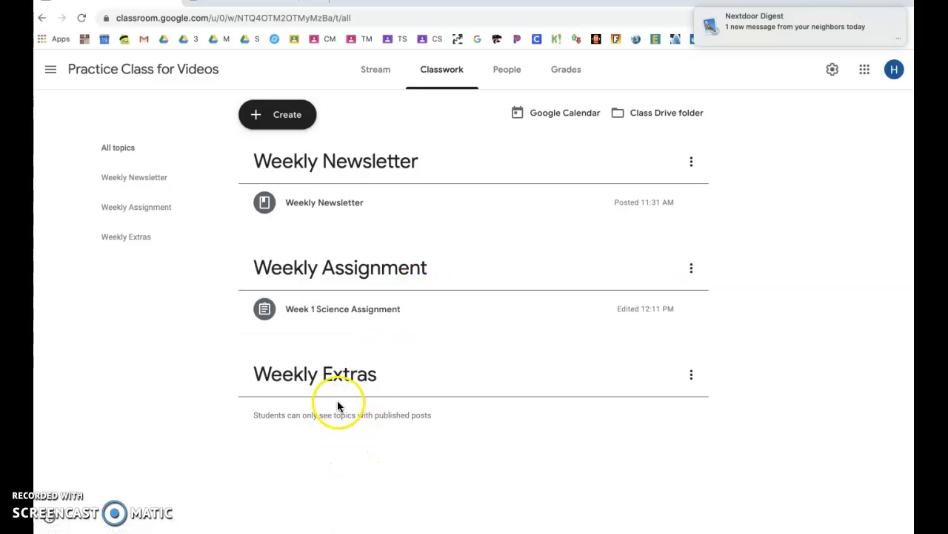
Step: Create a new assignment titled "Weekly Math Practice"
click(287, 120)
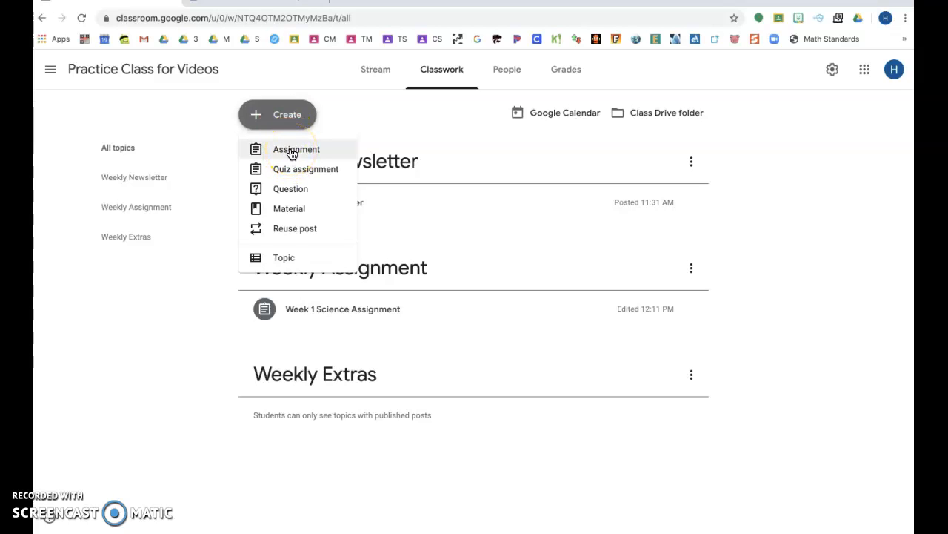
click(307, 150)
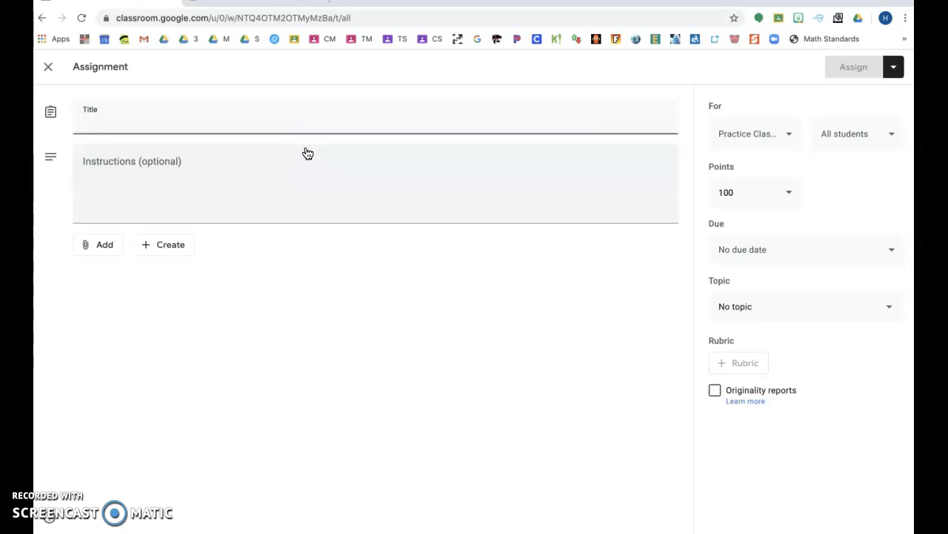
text(Weekly Math Practice)
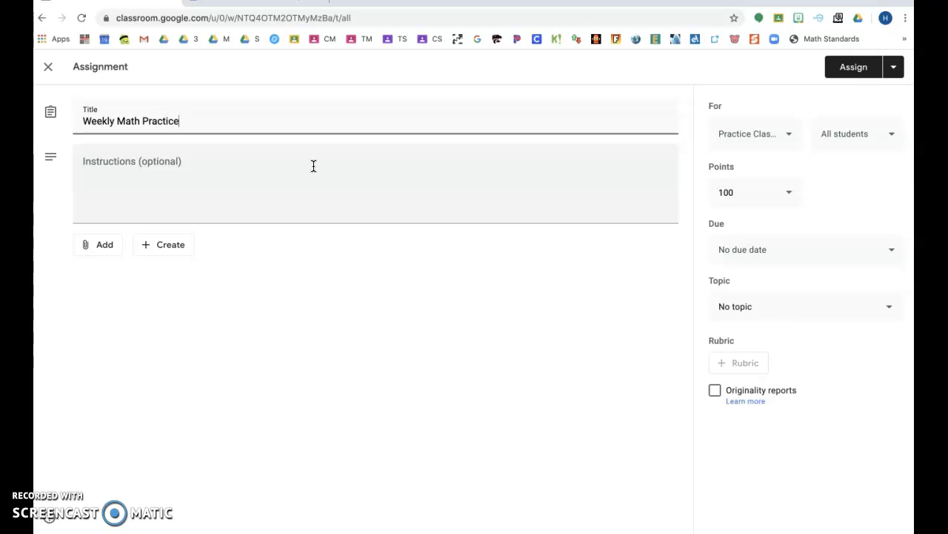
Step: Check which classes the assignment can be posted to, leave the selection as is, and set the topic to Weekly Extras
click(788, 141)
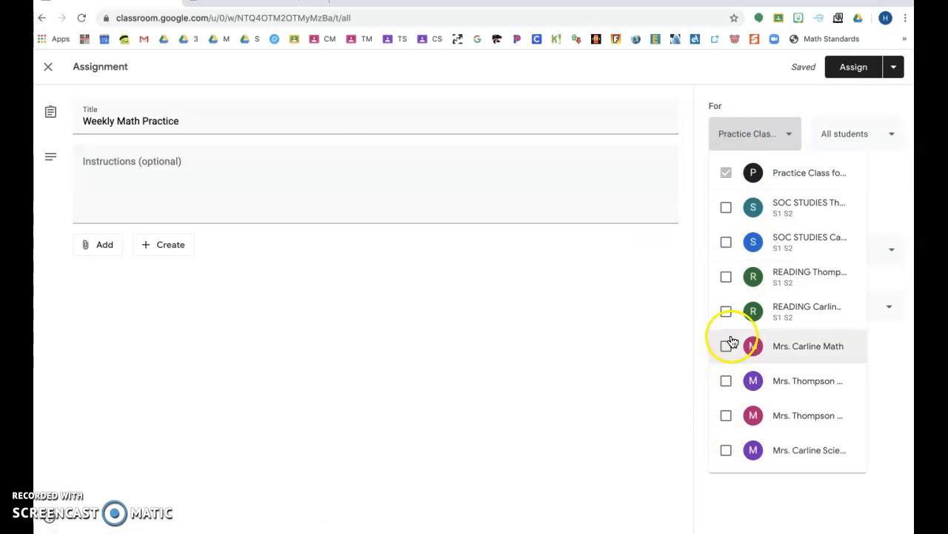
click(651, 395)
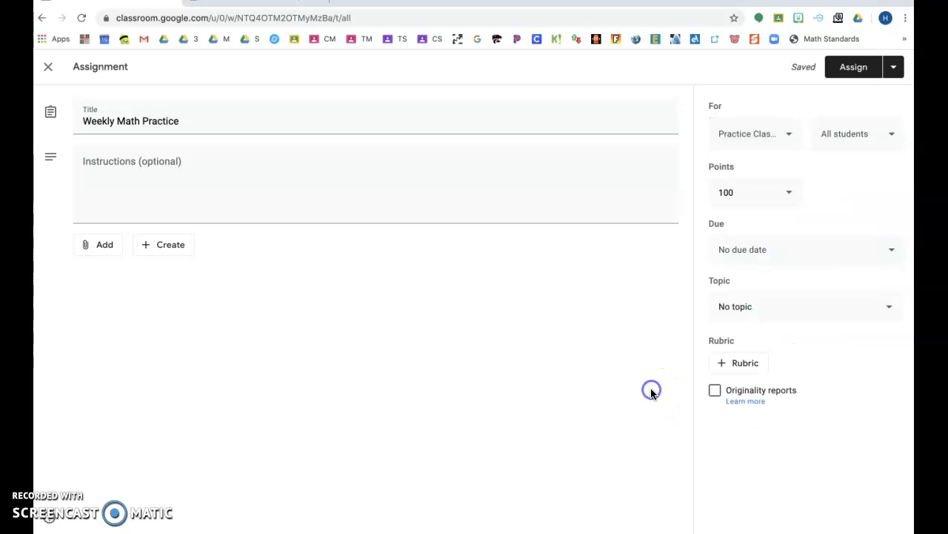
click(773, 317)
click(760, 405)
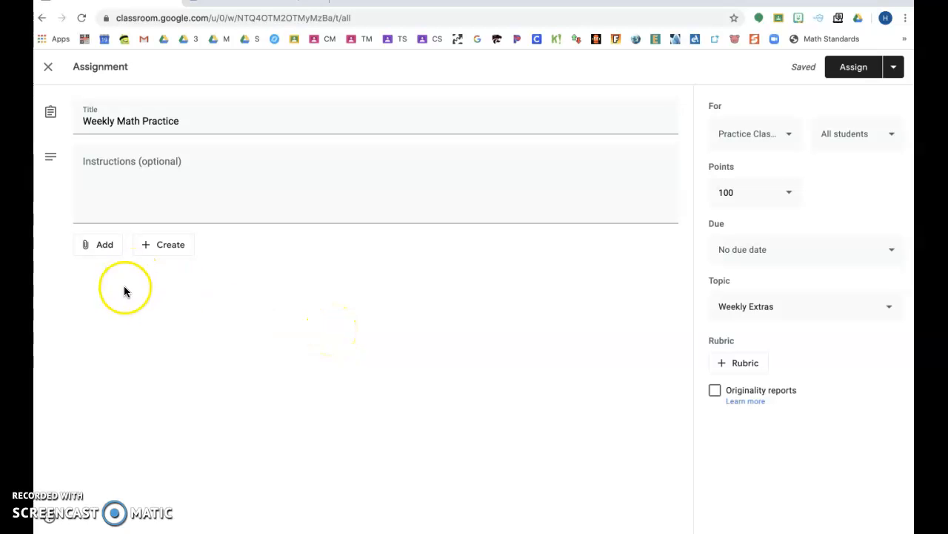
Step: Start attaching a Google Drive file, opening the shared drive folder CIS Teachers > **3rd Grade** > Math > FUN Resources > Google Classroom
click(97, 246)
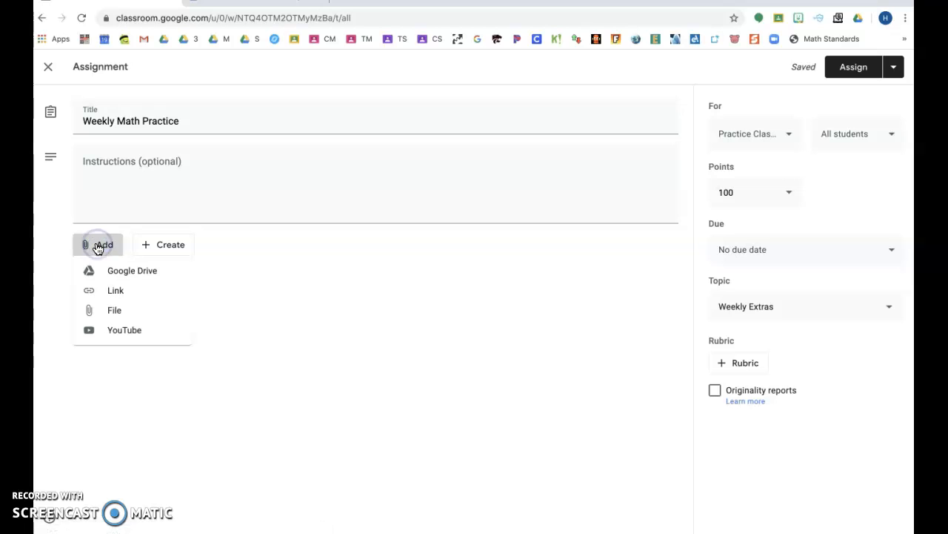
click(121, 273)
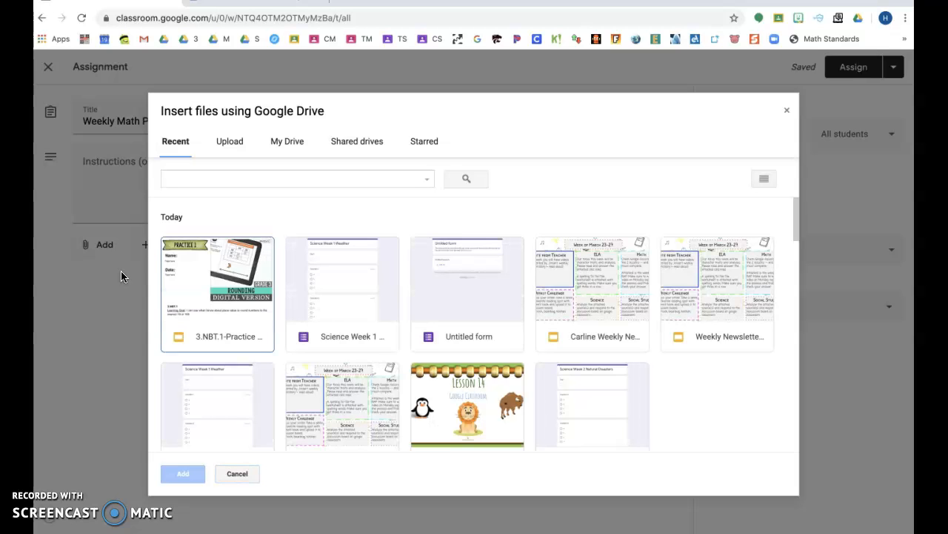
click(360, 149)
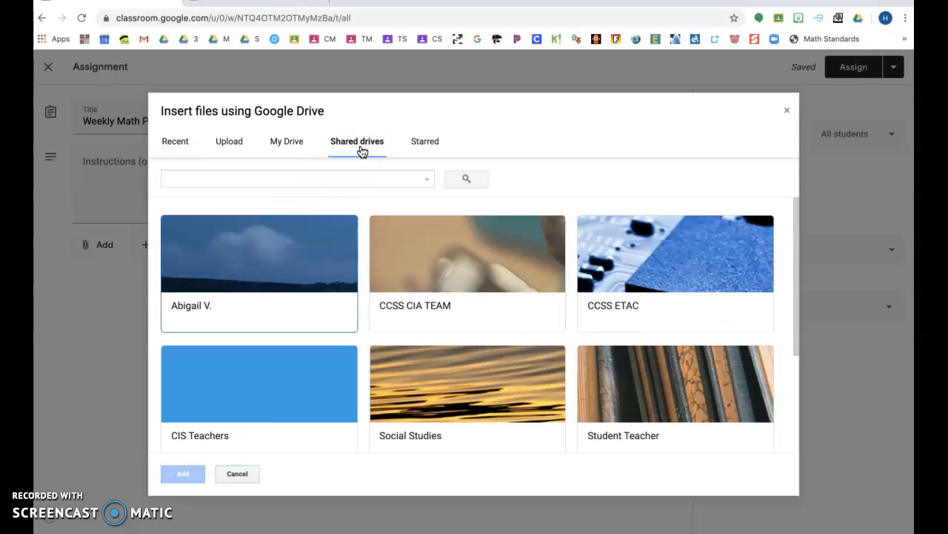
double_click(280, 390)
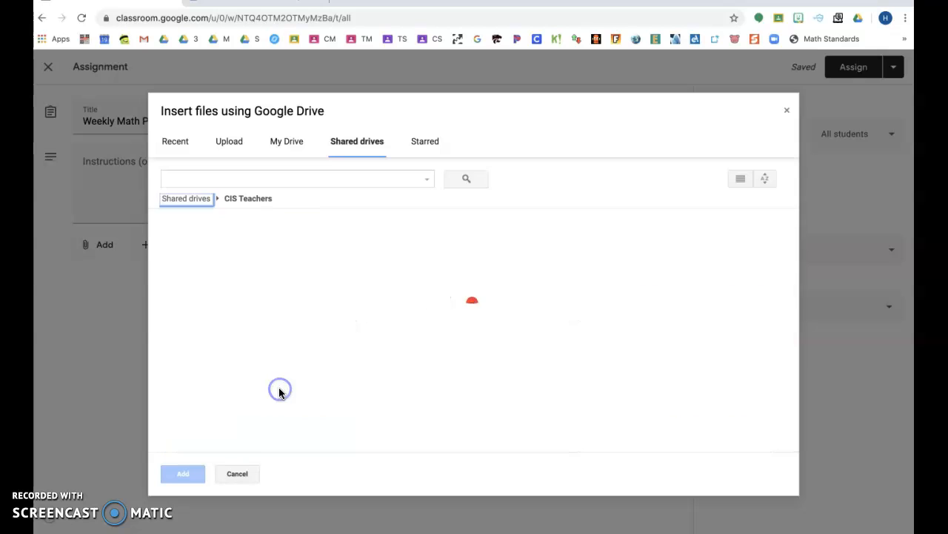
double_click(349, 343)
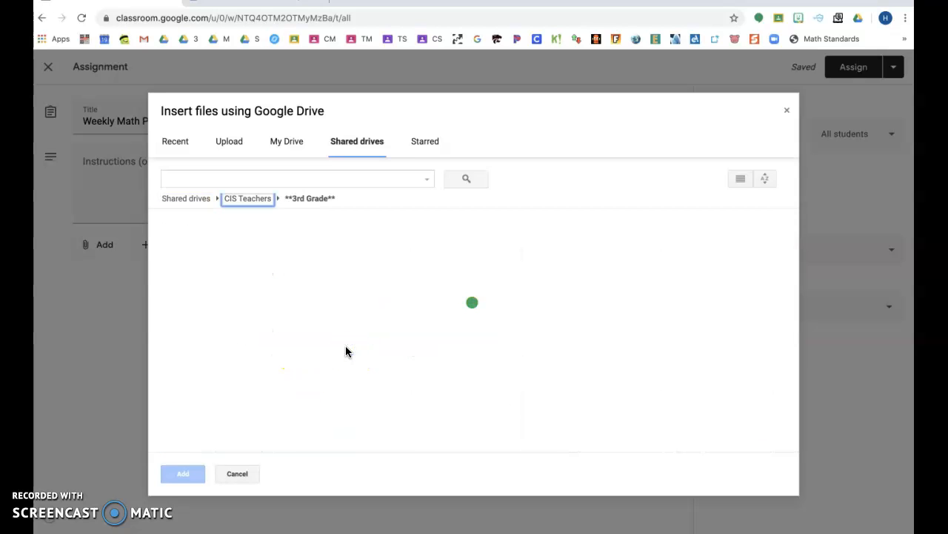
click(374, 345)
double_click(341, 383)
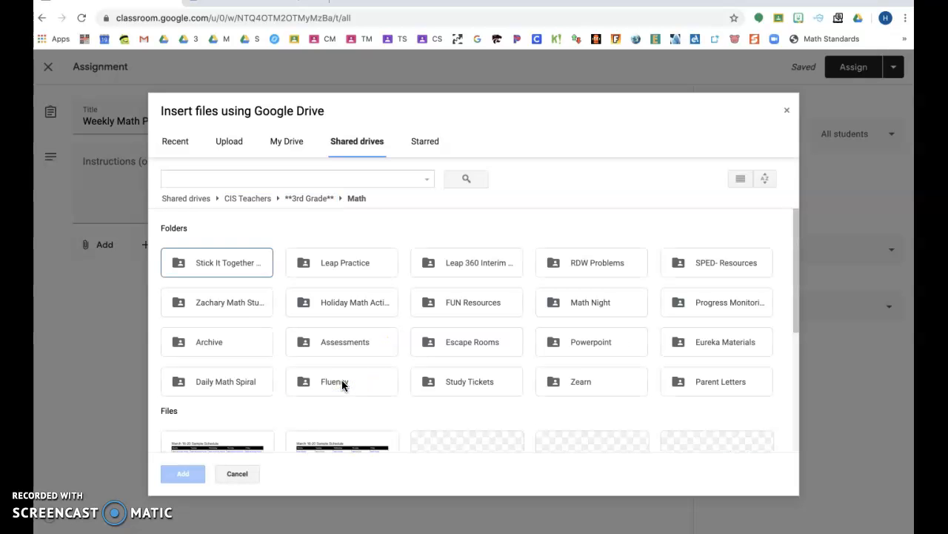
double_click(470, 306)
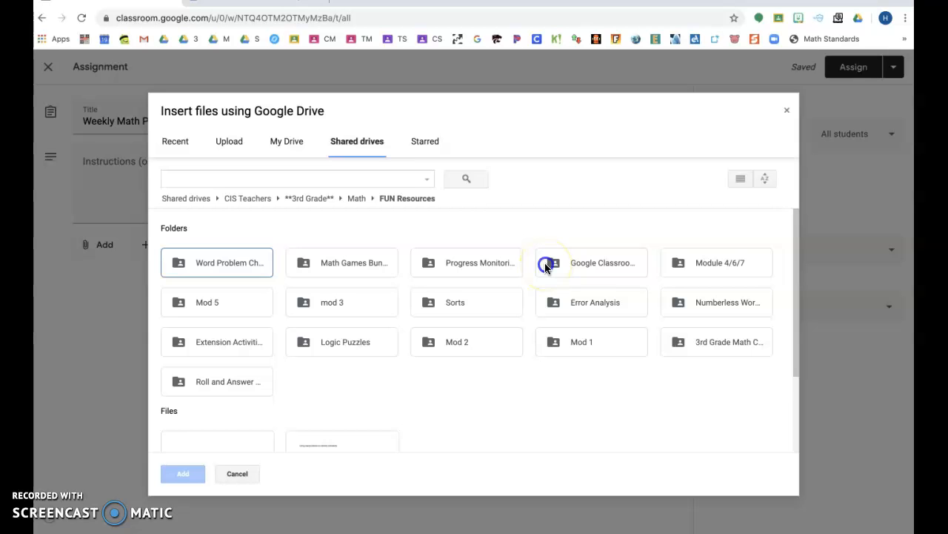
double_click(547, 264)
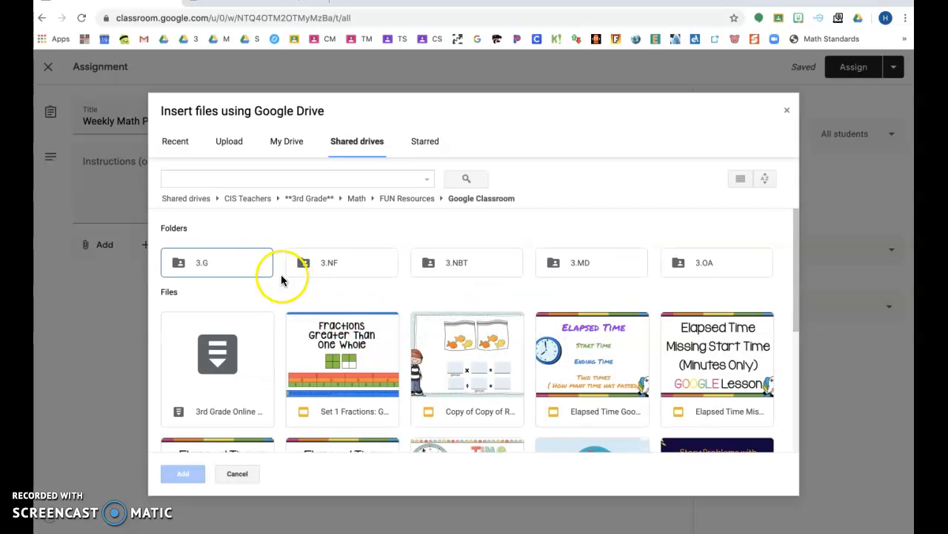
Step: Examine the subfolders and lesson files in the Google Classroom folder for suitable math practice
click(317, 262)
click(451, 271)
click(557, 270)
click(676, 264)
scroll(545, 355, down, 5)
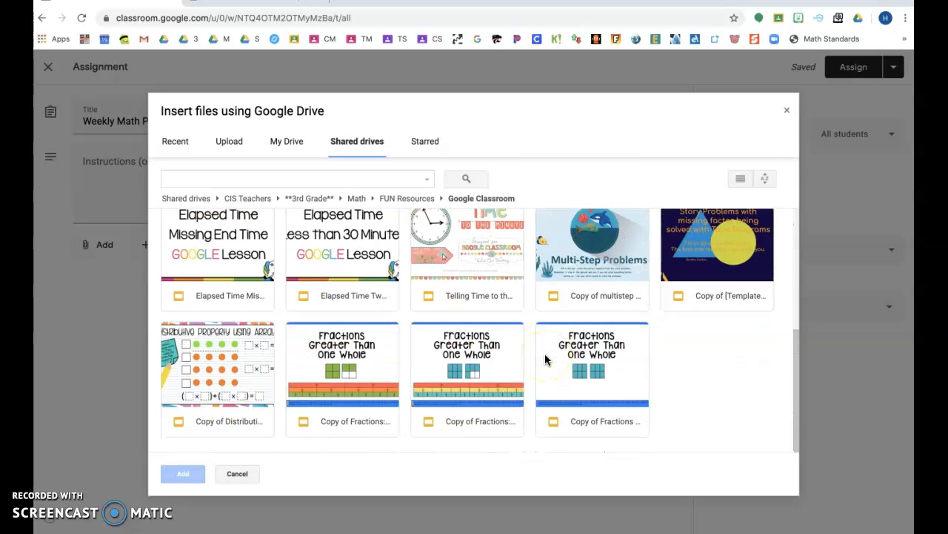
scroll(545, 359, up, 5)
scroll(546, 359, down, 5)
scroll(545, 359, up, 3)
scroll(546, 360, down, 2)
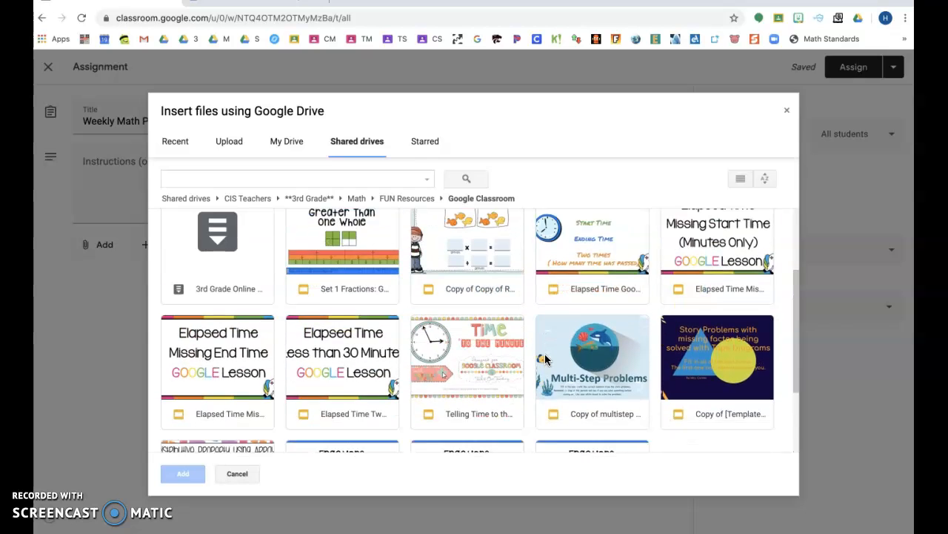
scroll(545, 359, down, 1)
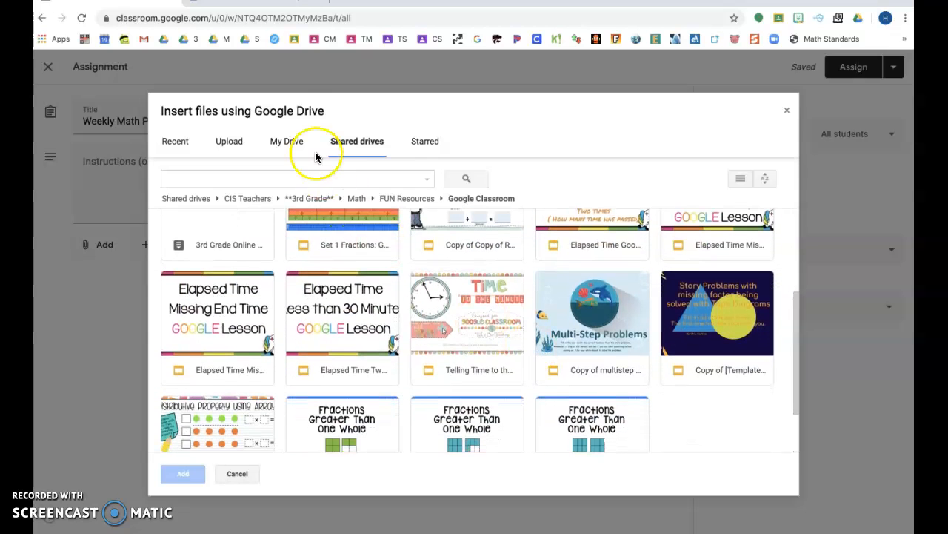
Step: Switch to Google Drive and open the Google Classroom folder inside FUN Resources, bringing its lesson files into view
click(275, 5)
double_click(619, 214)
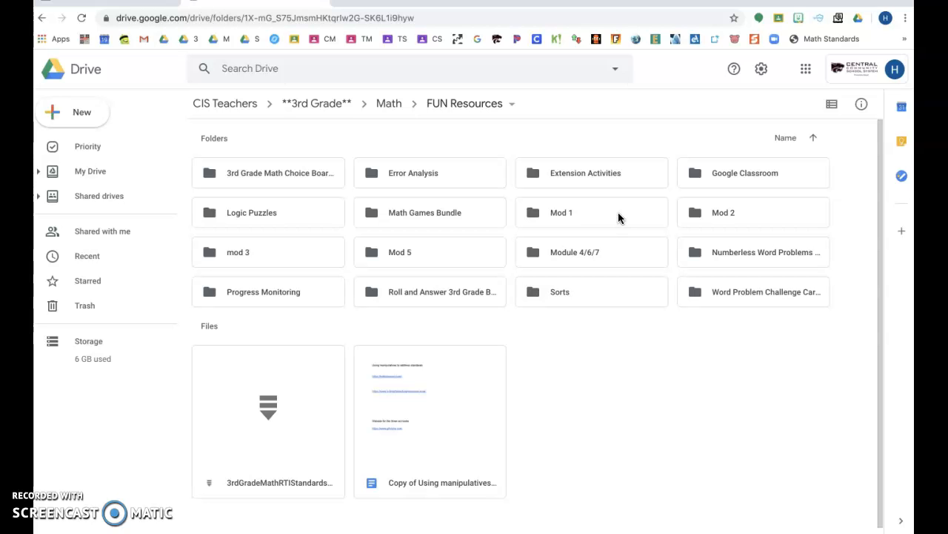
click(719, 173)
double_click(719, 172)
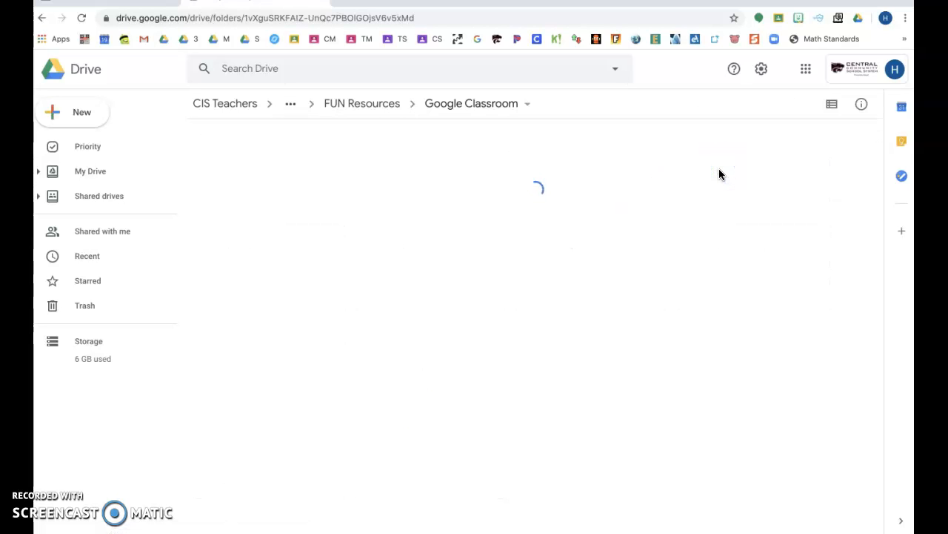
scroll(467, 311, down, 3)
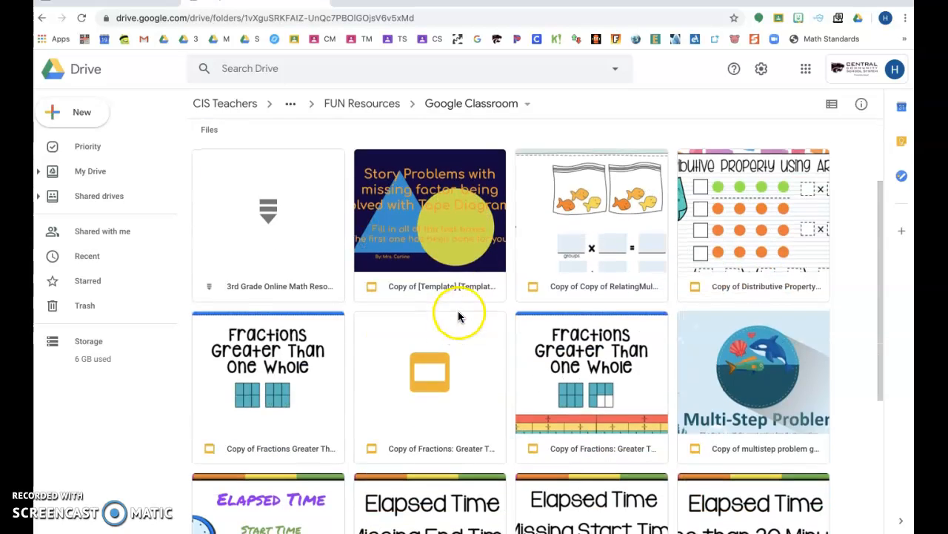
Step: Share "Copy of Copy of RelatingMultiplicationDivision.pptx" with the teacher's own e-mail address, and open the list of files shared with the account
right_click(558, 230)
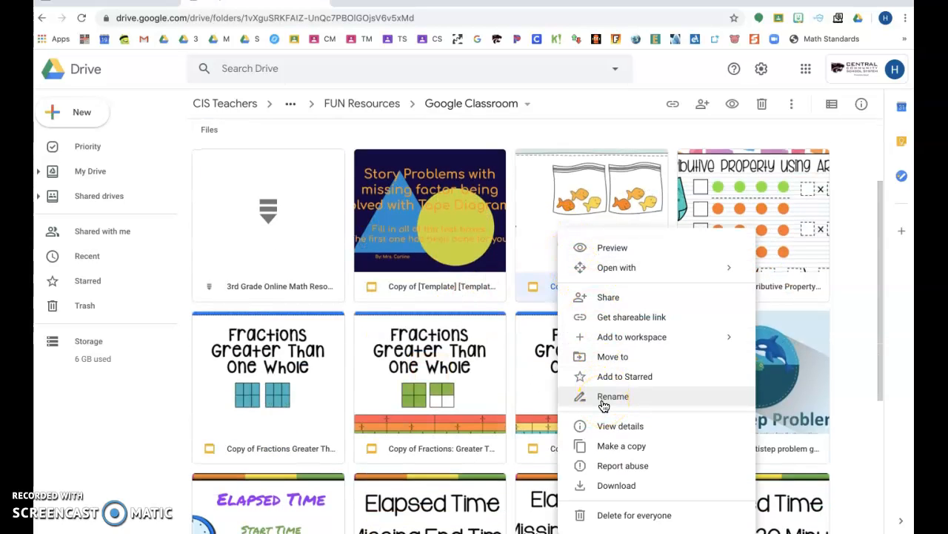
click(608, 448)
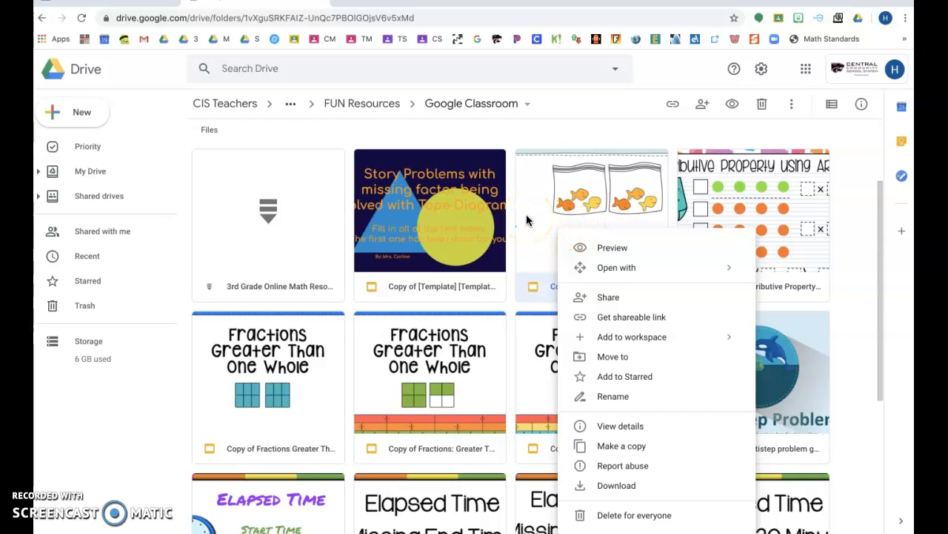
click(582, 296)
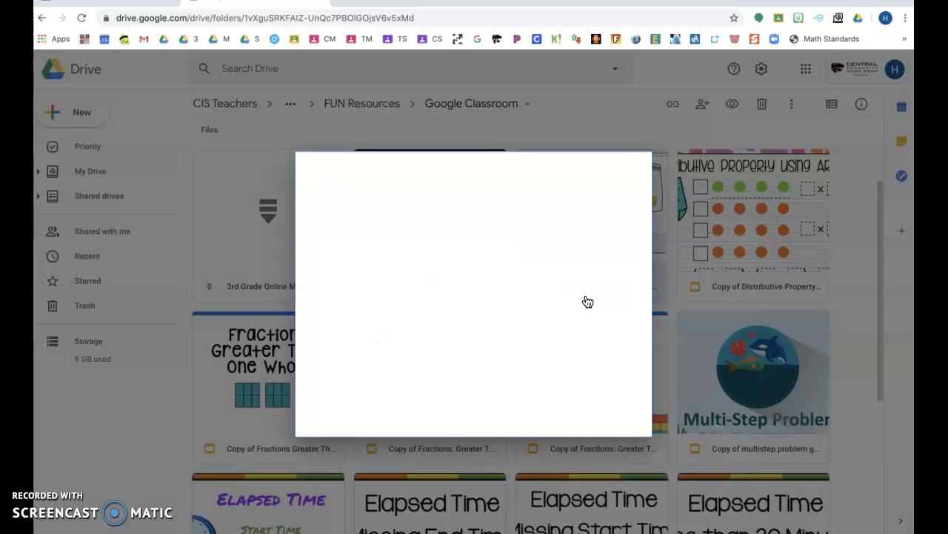
click(406, 208)
text(hcarl)
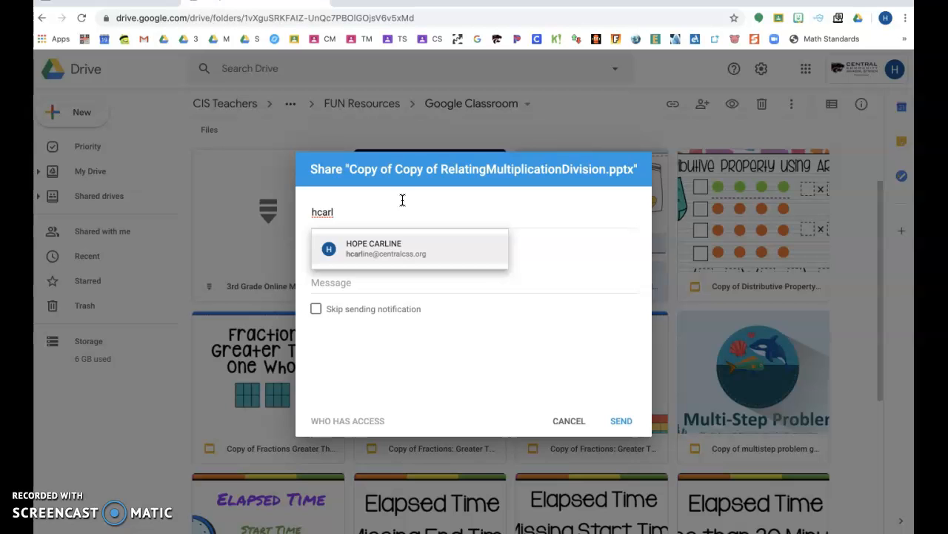
key(Return)
click(626, 421)
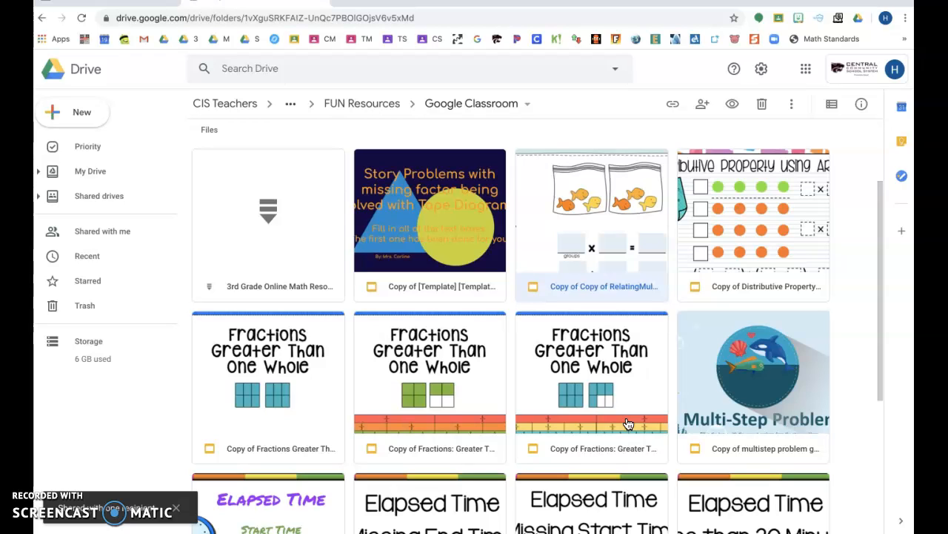
click(109, 236)
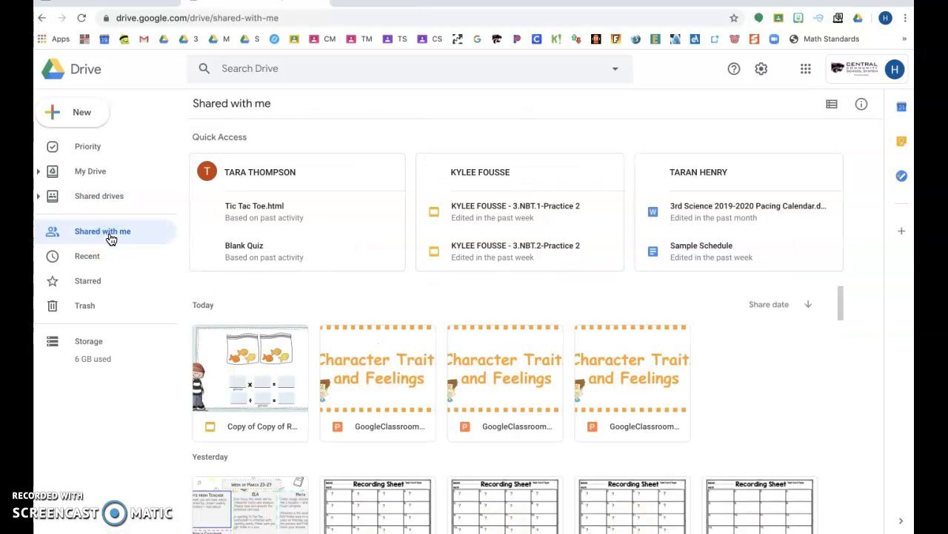
Step: Make a copy of the shared presentation "Copy of Copy of RelatingMultiplicationDivision.pptx"
click(234, 381)
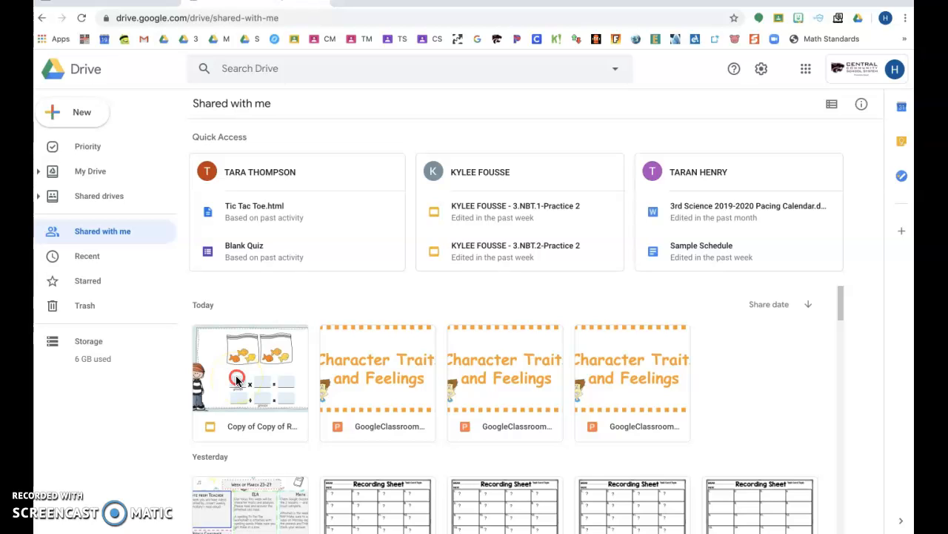
right_click(236, 379)
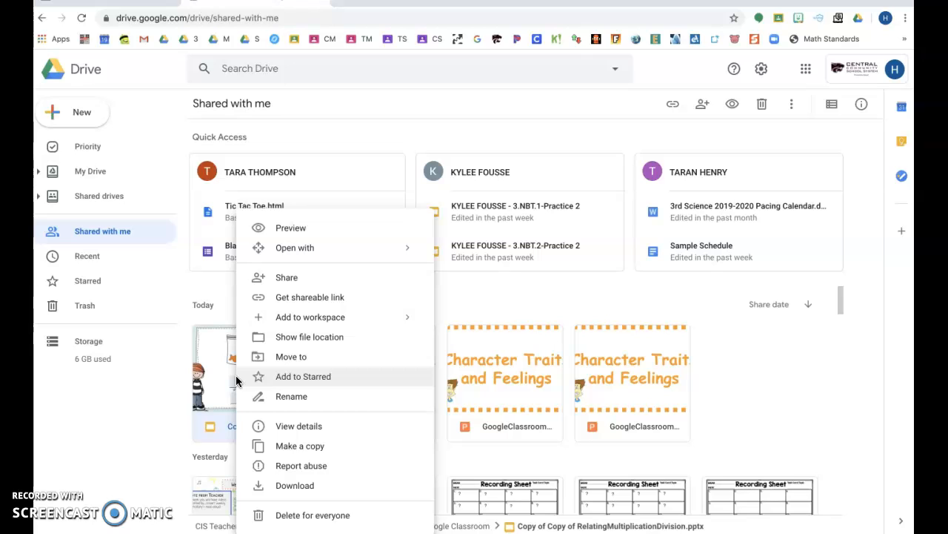
click(322, 449)
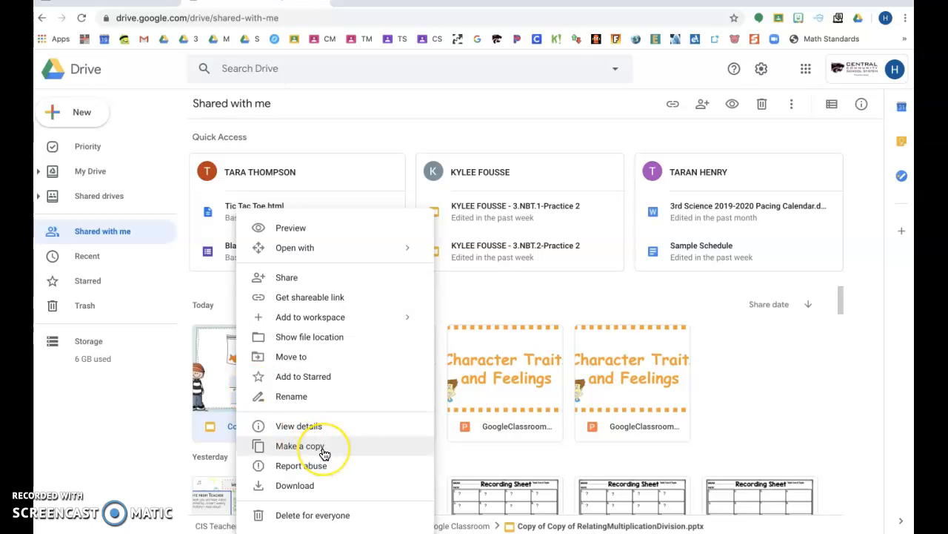
click(323, 453)
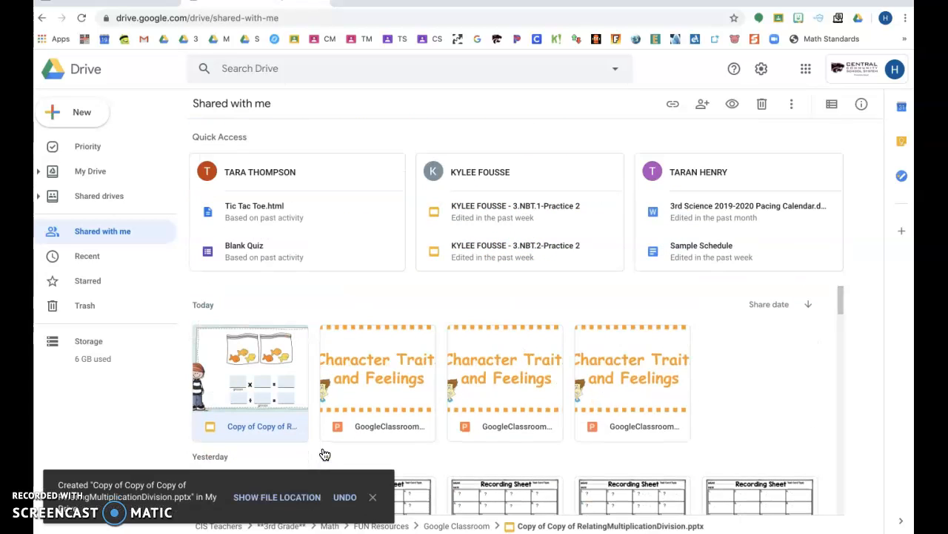
Step: Look through the shared files for the new copy, and open today's "Copy of Copy of RelatingMultiplicationDivision.pptx" presentation
scroll(324, 454, down, 10)
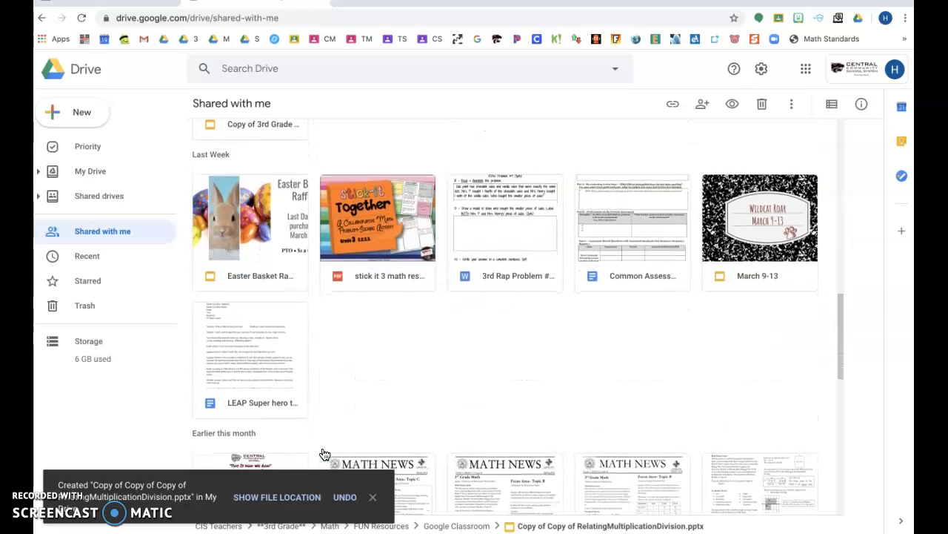
scroll(324, 454, down, 8)
scroll(325, 453, up, 6)
scroll(325, 453, up, 15)
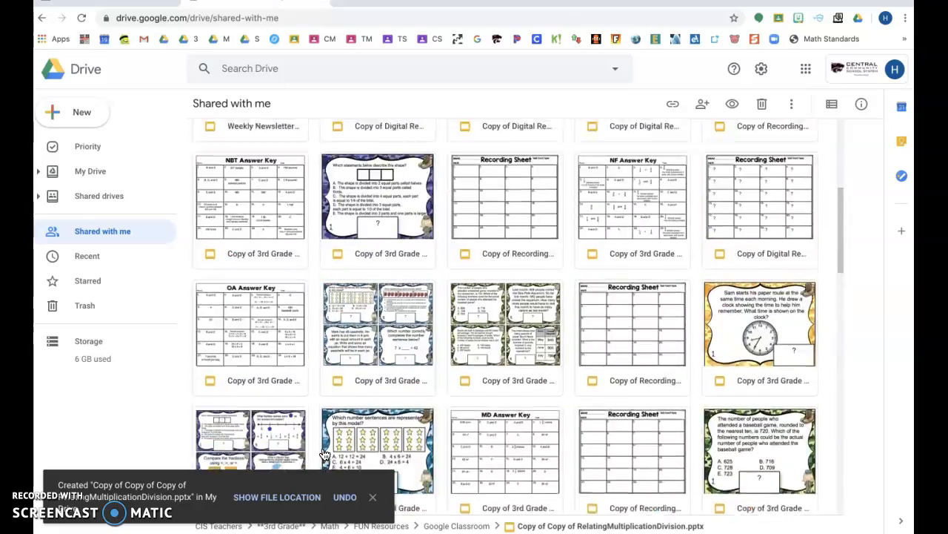
click(263, 409)
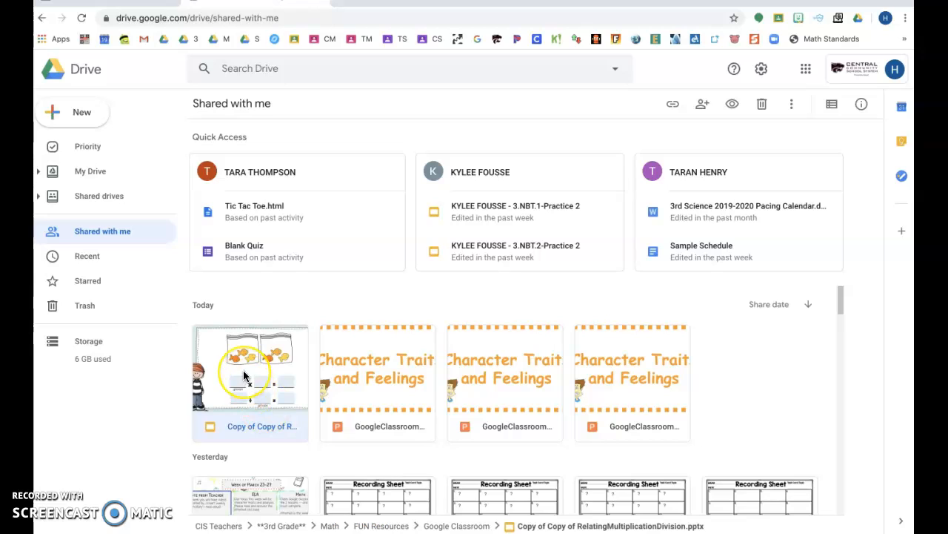
right_click(255, 428)
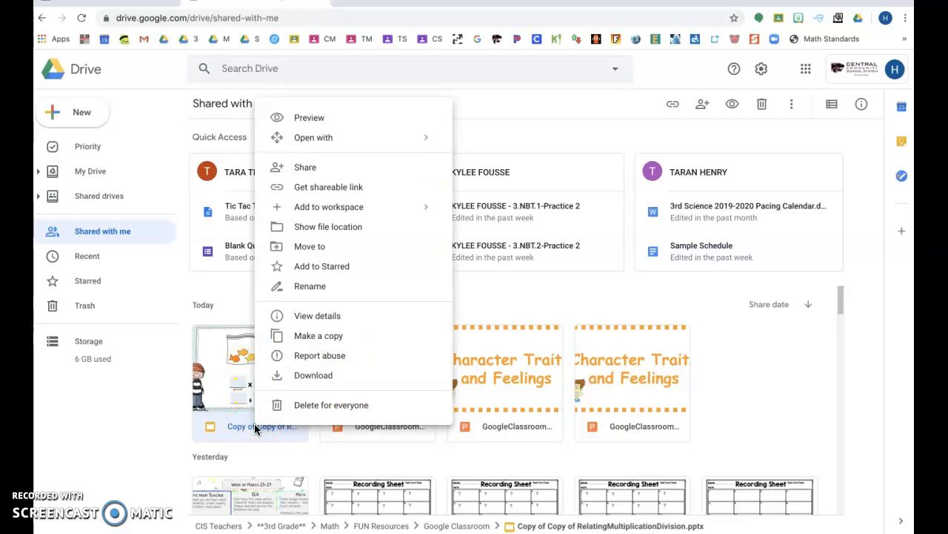
double_click(220, 357)
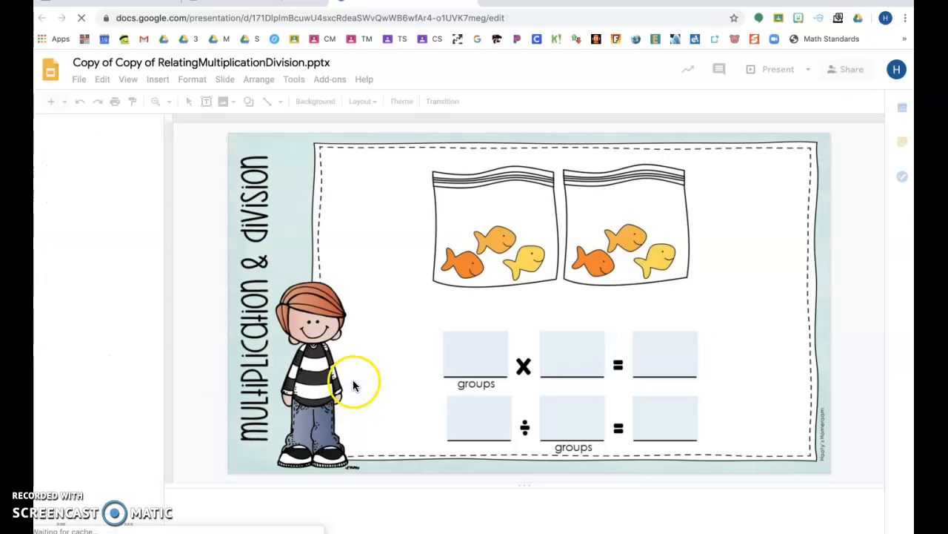
Step: Fill in the multiplication answer boxes on slide 1 with 2 x 3 = 6
click(482, 356)
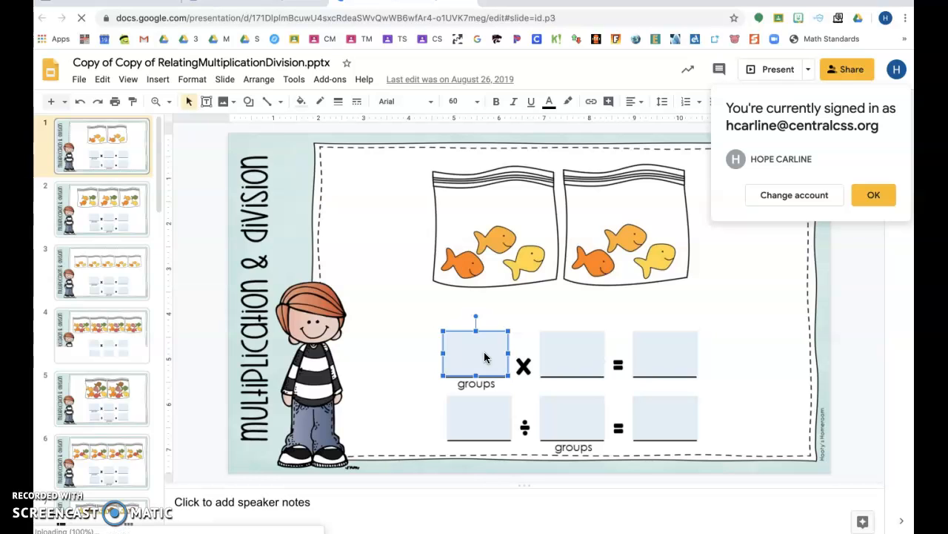
click(500, 353)
text(2)
click(559, 353)
text(3)
click(658, 353)
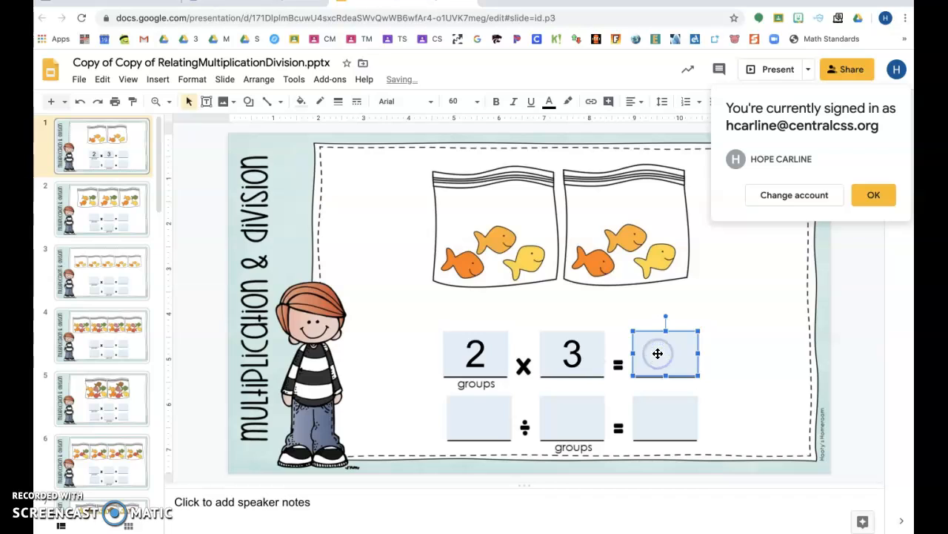
text(6)
Step: Clear the entered numbers from the three multiplication answer boxes on slide 1
click(482, 358)
key(BackSpace)
click(571, 354)
key(BackSpace)
click(664, 354)
key(BackSpace)
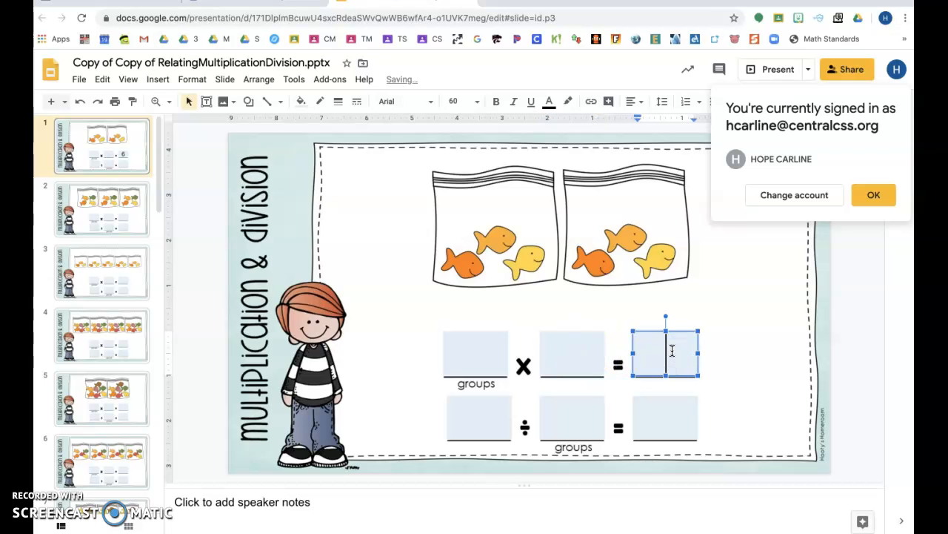
Step: Dismiss the signed-in account notice, view slides 2 and 3, and return to slide 1
click(873, 195)
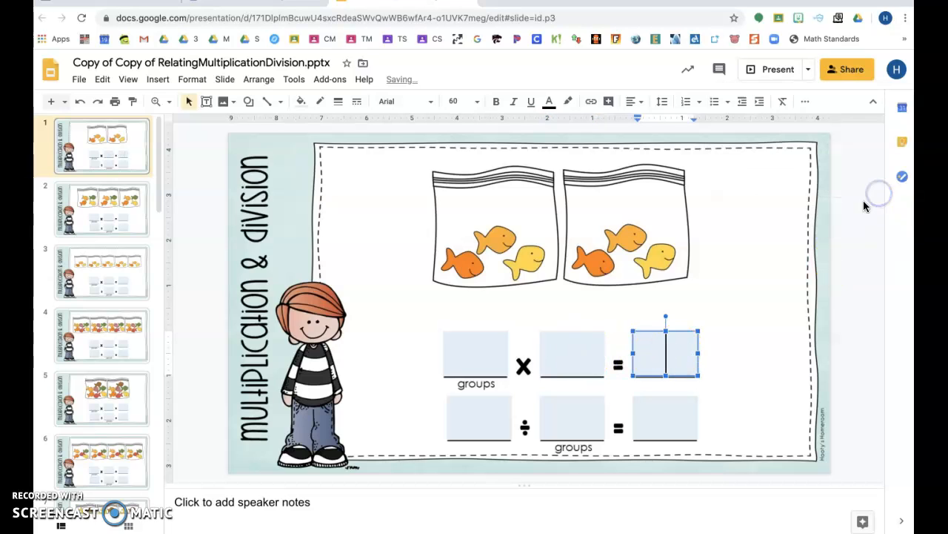
click(119, 217)
click(120, 277)
click(116, 159)
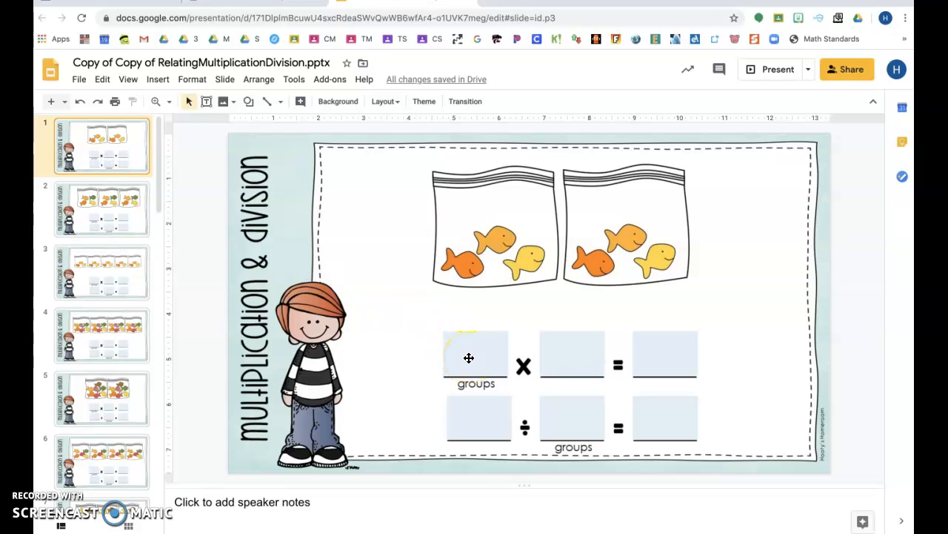
Step: Switch to Google Drive and open My Drive to check for the new copy of the presentation
click(271, 7)
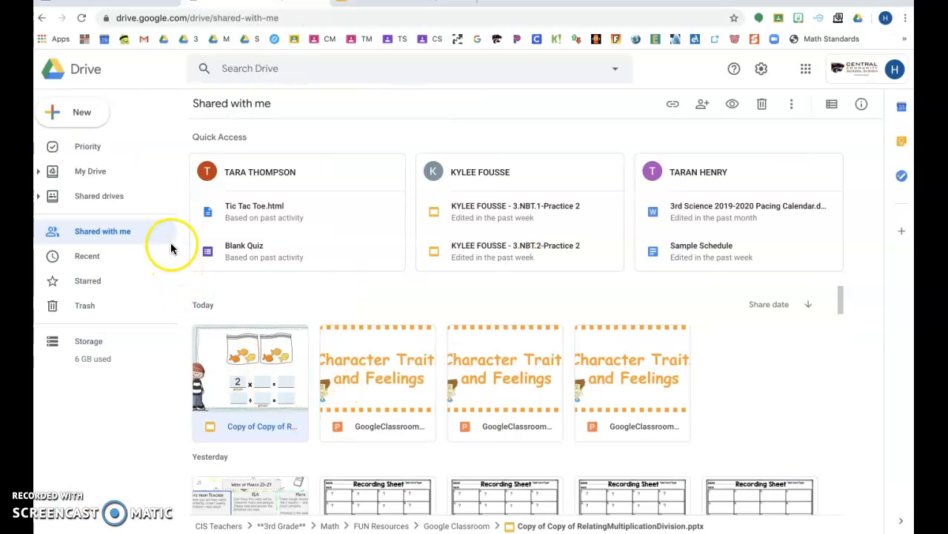
click(106, 175)
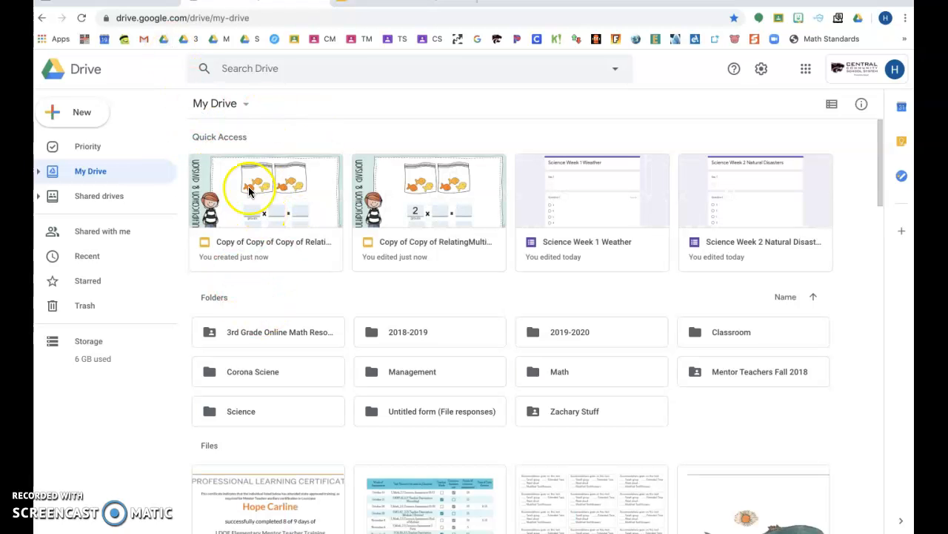
Step: Switch to Google Classroom and attach "Copy of Copy of RelatingMultiplicationDivision.pptx" from the shared Google Classroom folder to the assignment
click(119, 1)
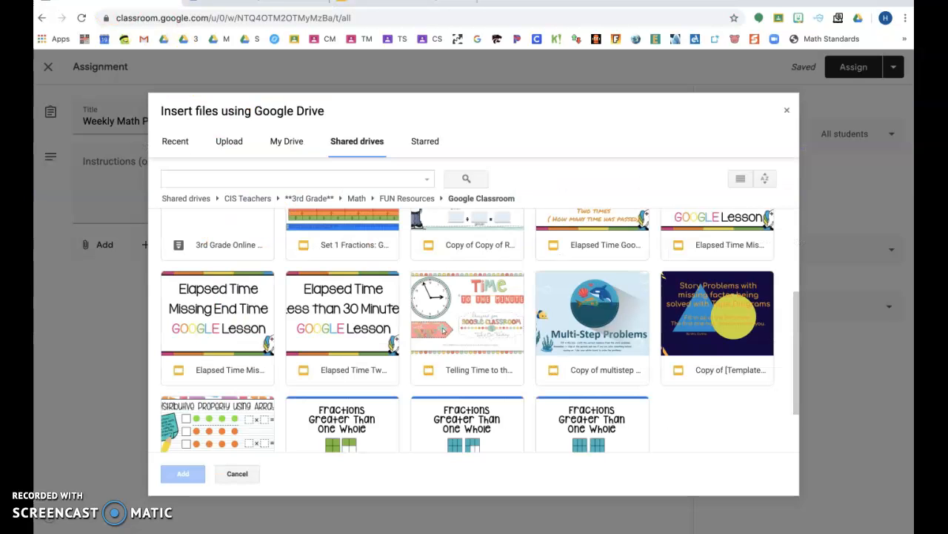
scroll(328, 246, up, 3)
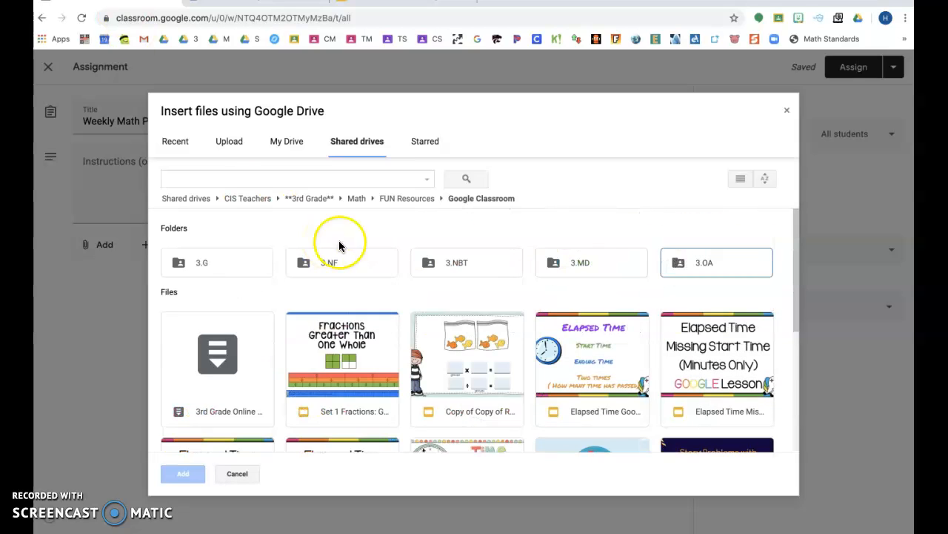
click(468, 338)
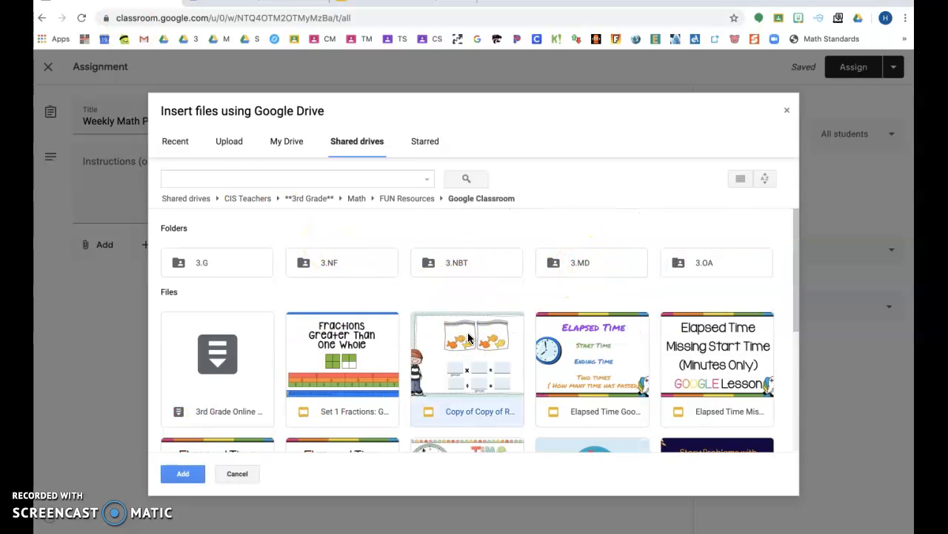
scroll(468, 337, down, 2)
click(184, 475)
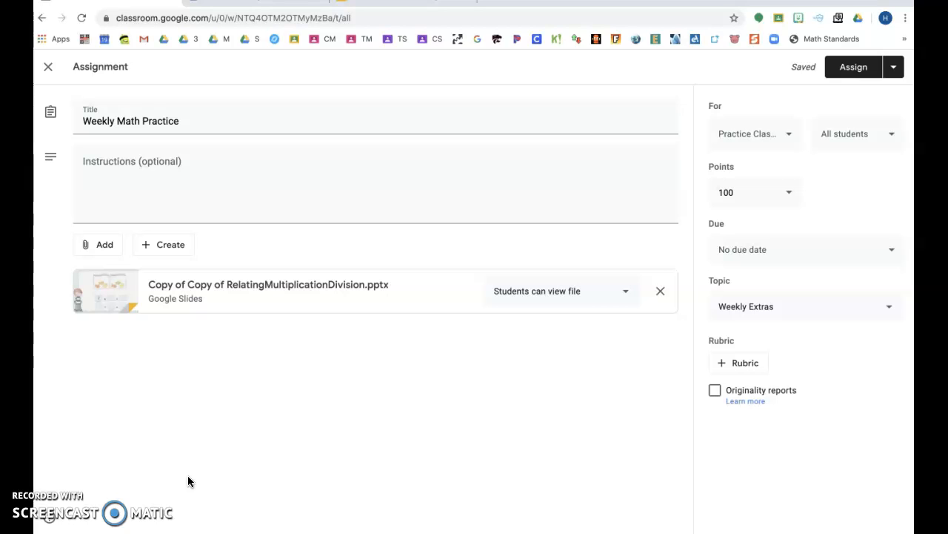
Step: Set the attached Slides file to "Make a copy for each student" and post the Weekly Math Practice assignment
click(628, 296)
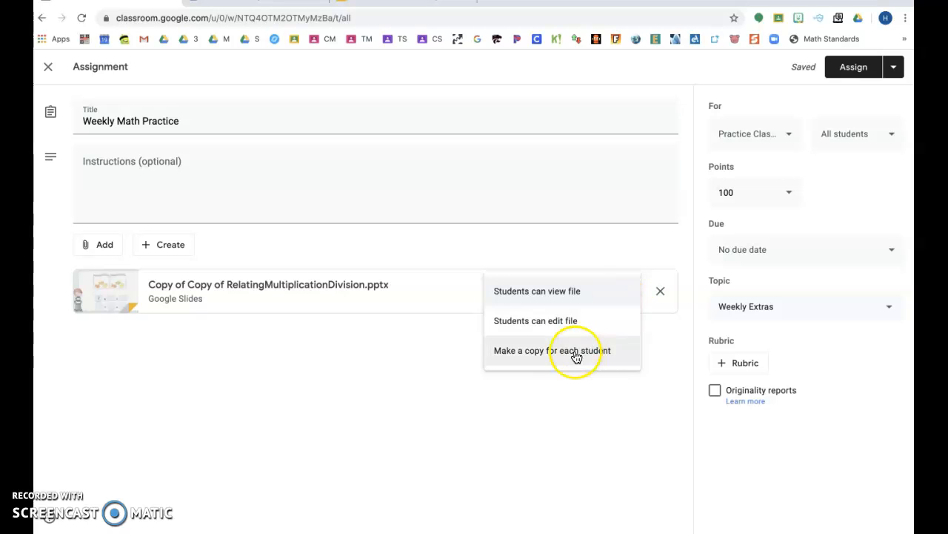
click(575, 351)
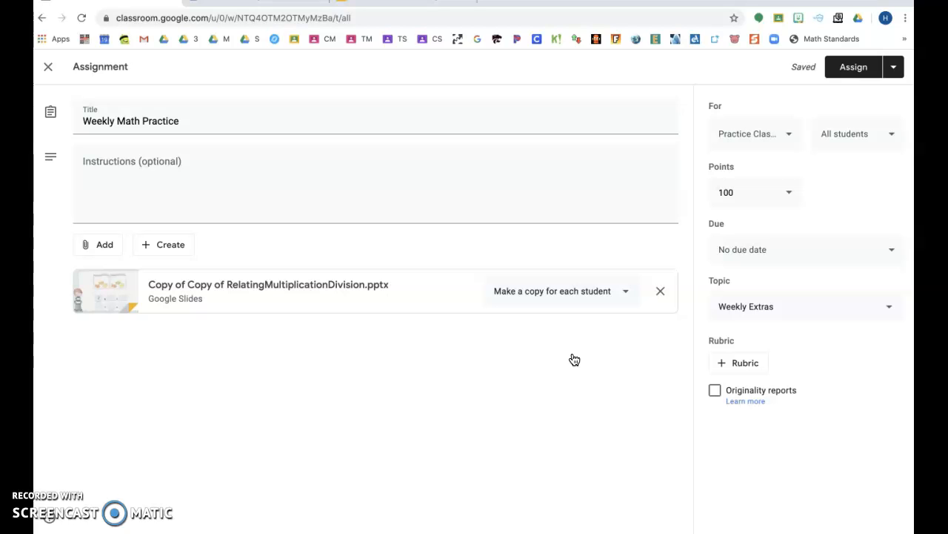
click(628, 287)
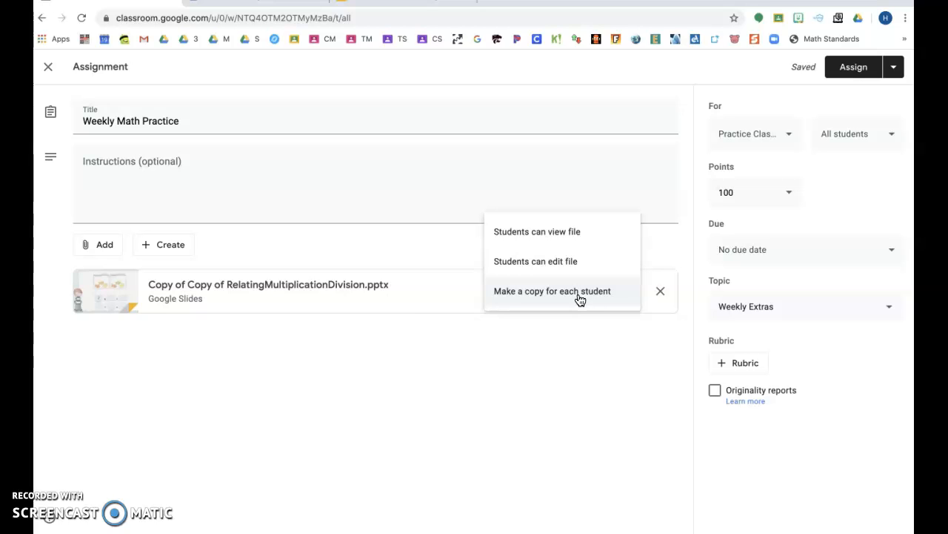
click(579, 296)
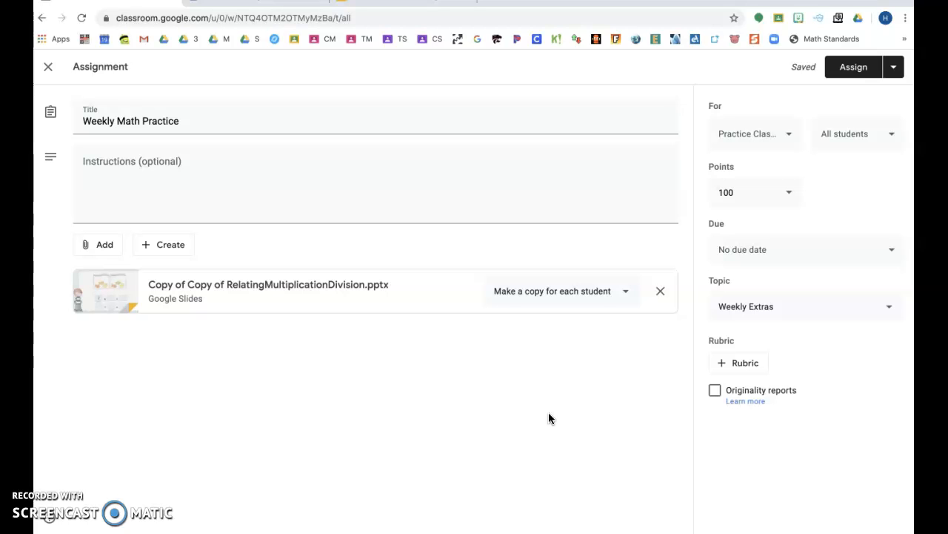
click(856, 67)
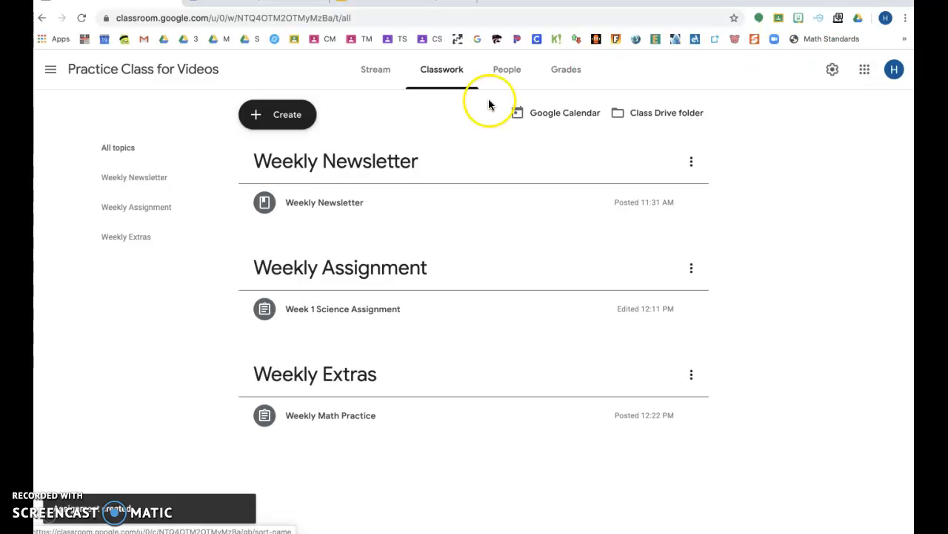
Step: Review the classwork posts by expanding Weekly Math Practice, Weekly Newsletter and Week 1 Science Assignment, ending on Weekly Math Practice
scroll(333, 418, down, 1)
click(330, 414)
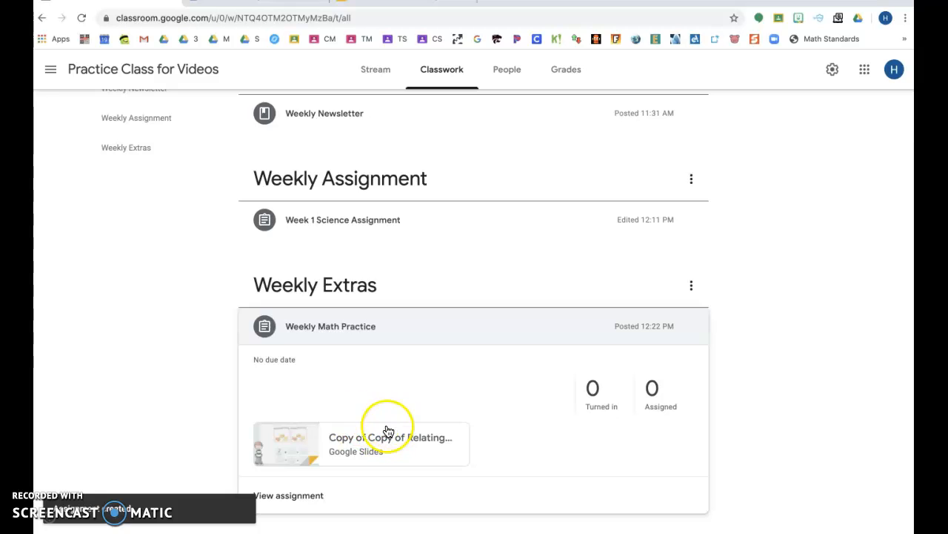
scroll(383, 436, up, 2)
click(341, 205)
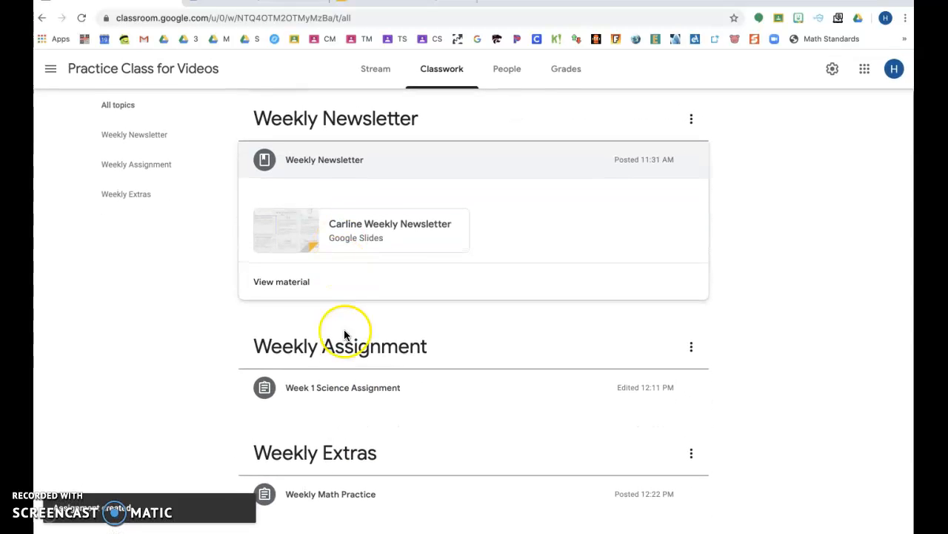
click(354, 389)
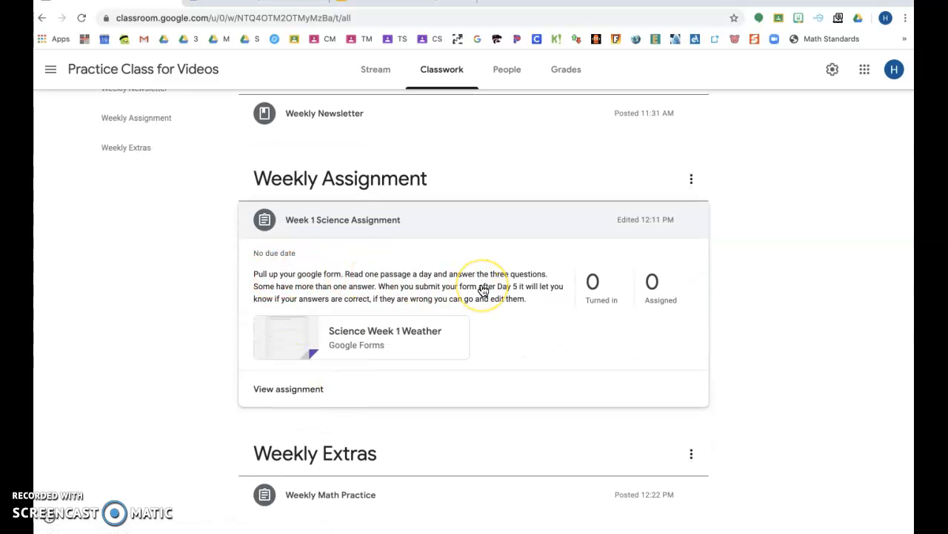
click(362, 503)
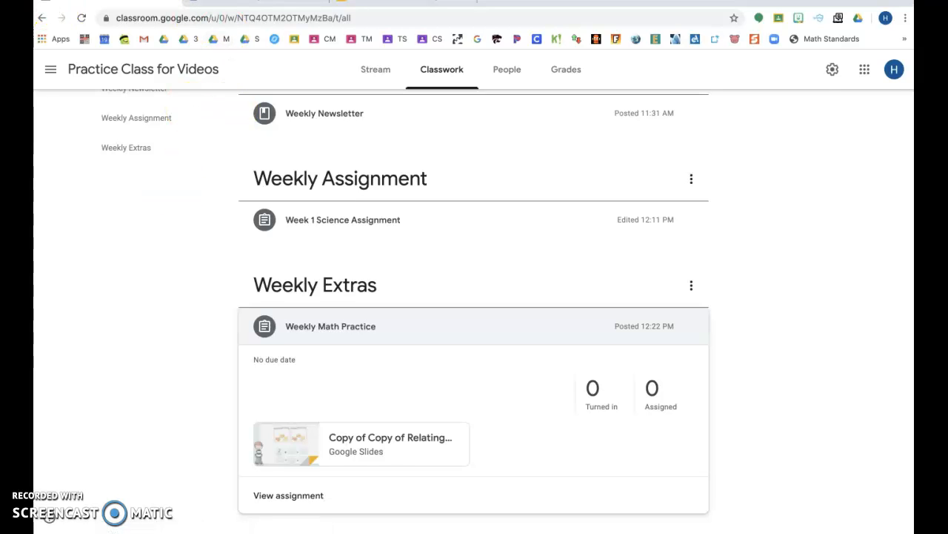
click(66, 7)
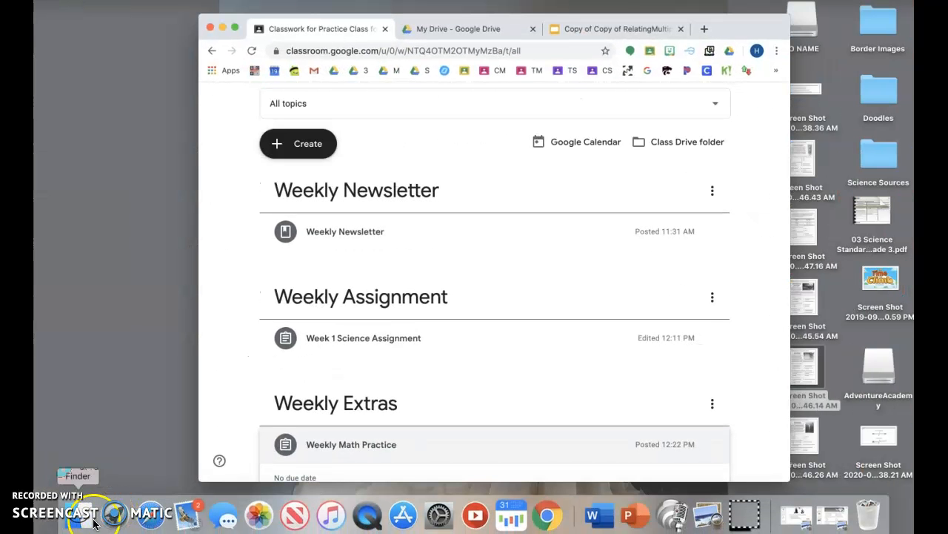